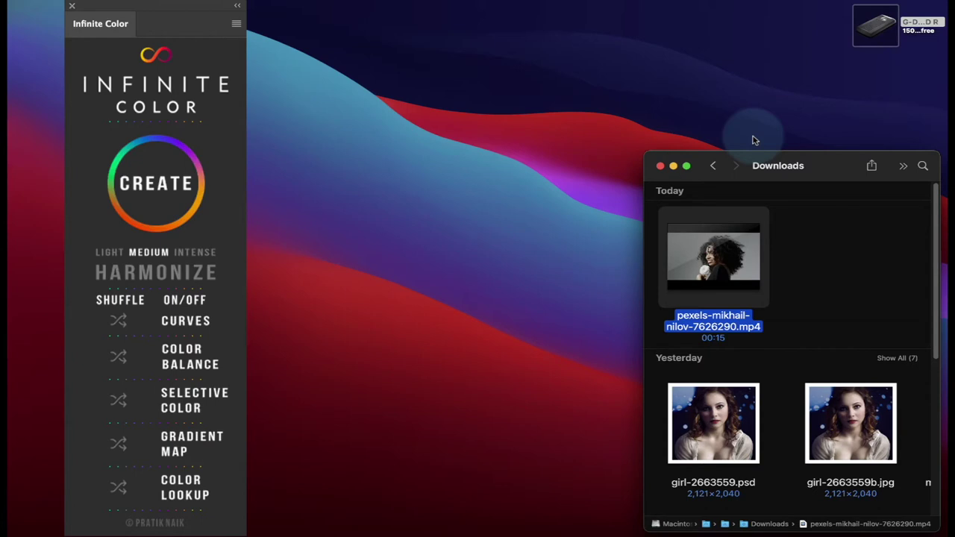
pyautogui.click(746, 246)
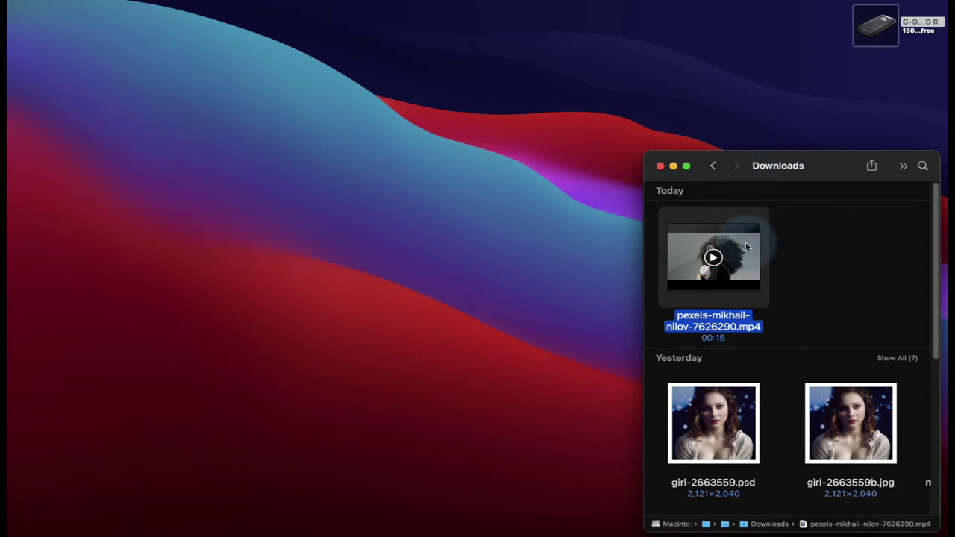
pyautogui.press('space')
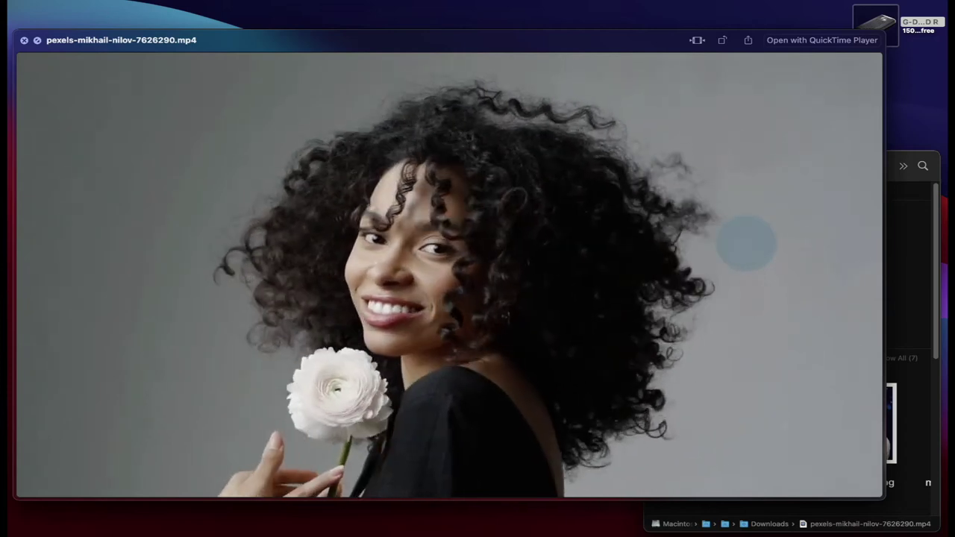
pyautogui.moveTo(745, 241)
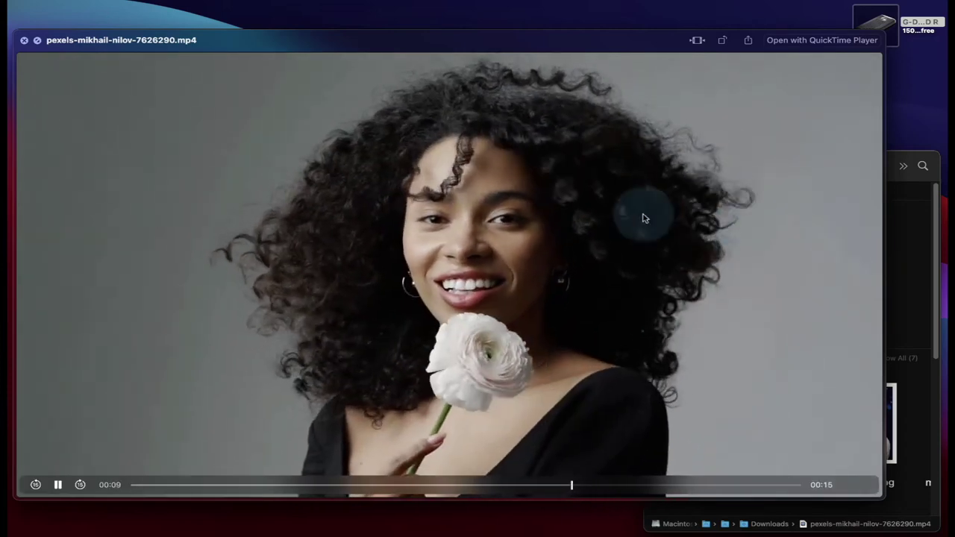
pyautogui.click(23, 40)
pyautogui.moveTo(7, 189)
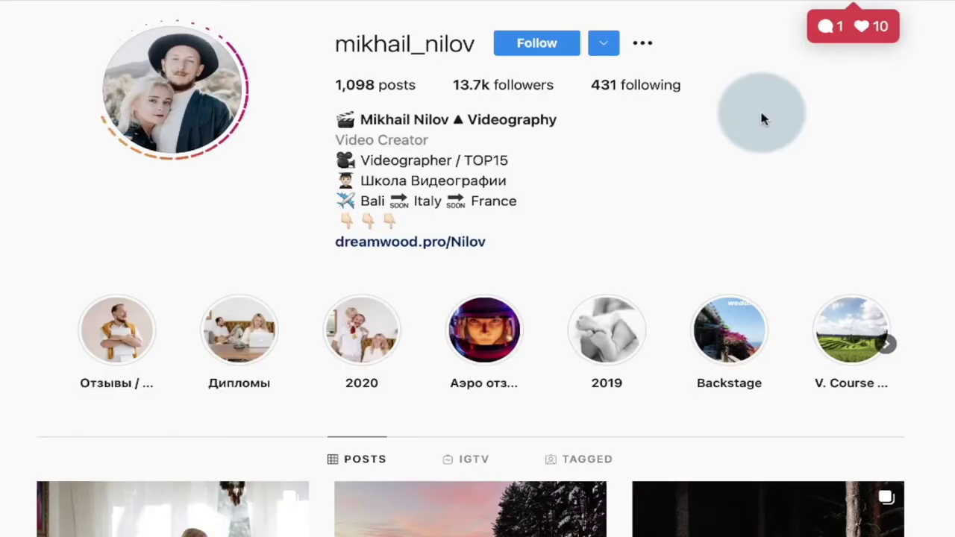
# - Scroll down through the videographer's Instagram post grid and back up to the header
pyautogui.scroll(-3, 762, 116)
pyautogui.scroll(-4, 470, 299)
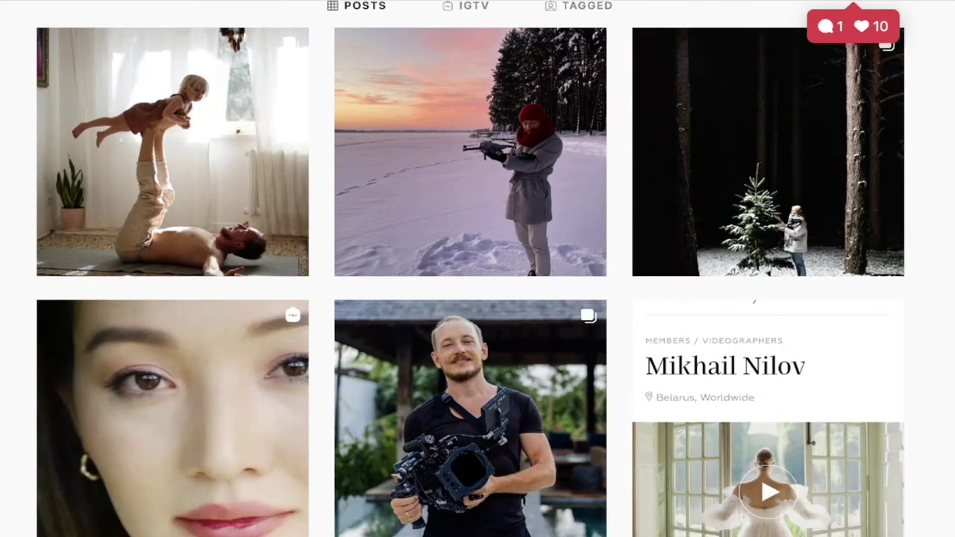
pyautogui.scroll(-20, 477, 269)
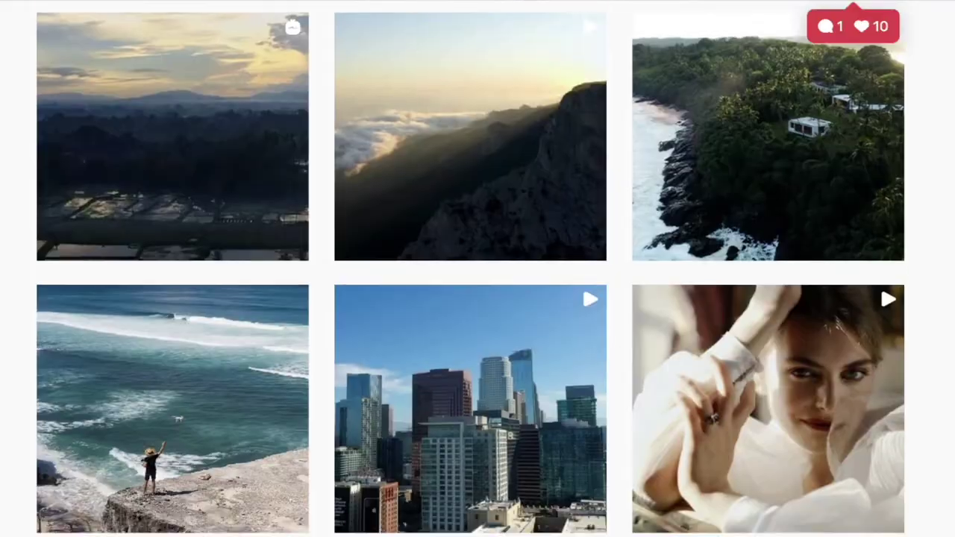
pyautogui.scroll(20, 477, 269)
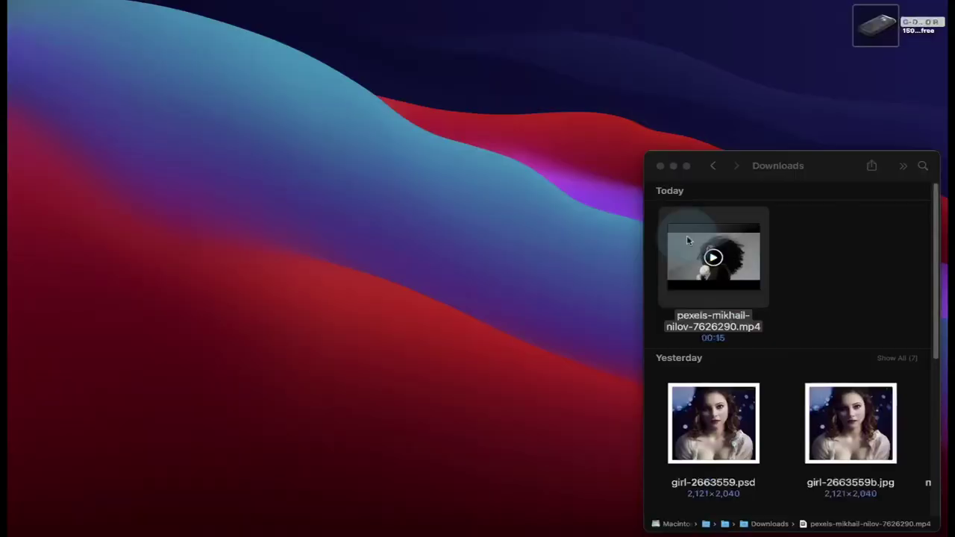
# - Quick Look the pexels-mikhail-nilov-7626290.mp4 clip, then open it in Photoshop via the Dock
pyautogui.click(686, 235)
pyautogui.press('space')
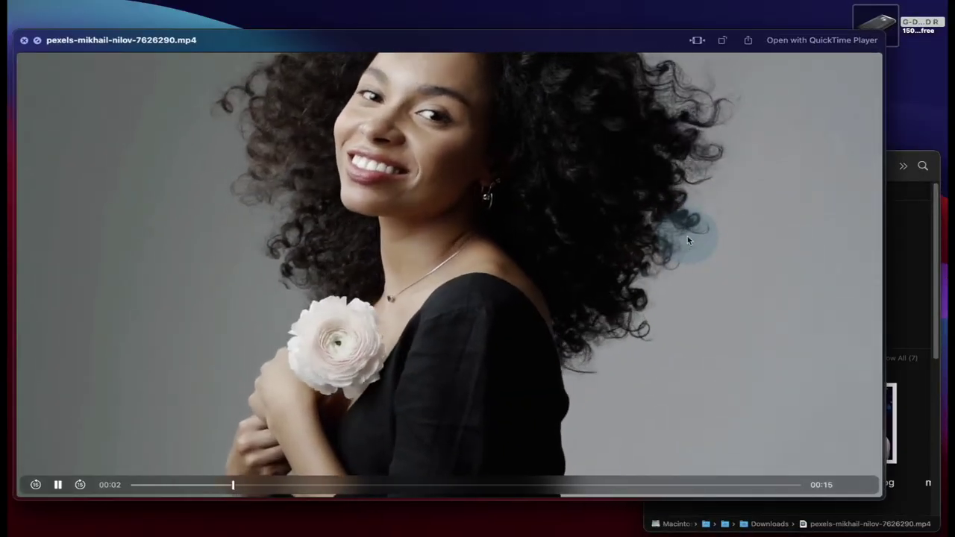
pyautogui.press('space')
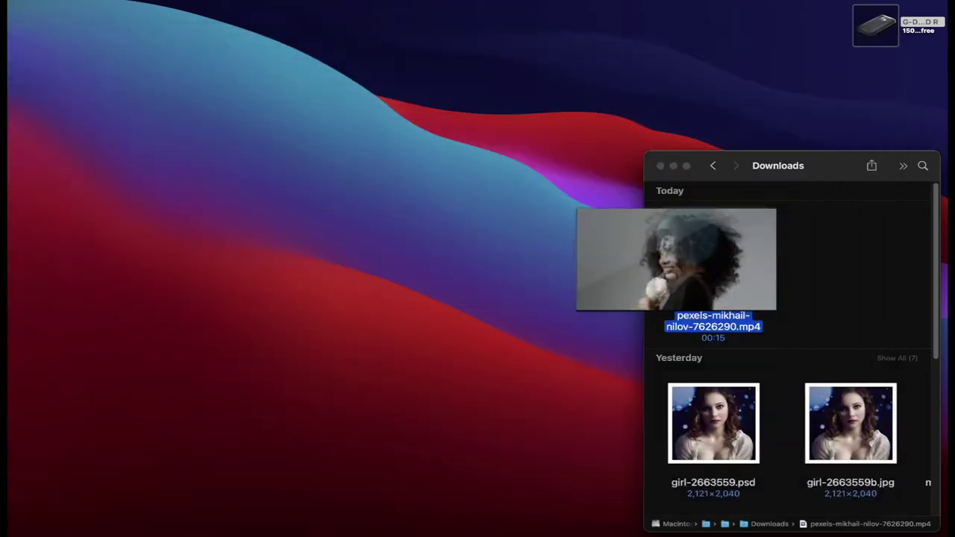
pyautogui.moveTo(682, 254); pyautogui.dragTo(32, 218)
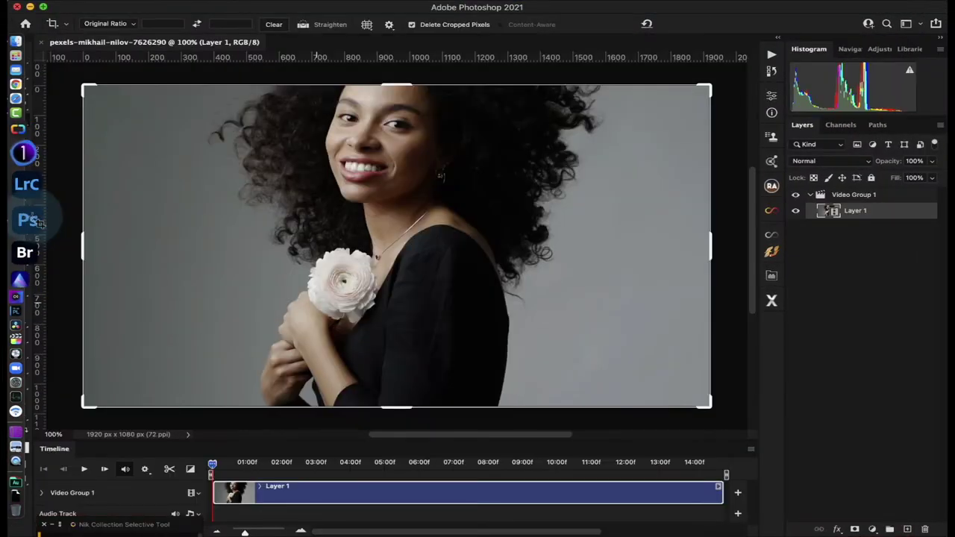
# - Play and stop the clip, then scrub the playhead back to around two seconds
pyautogui.click(84, 468)
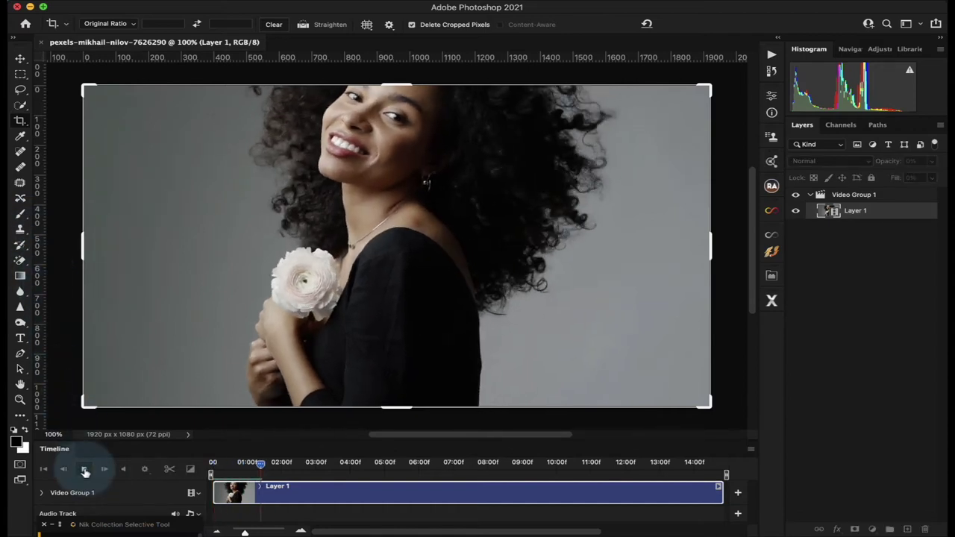
pyautogui.click(83, 468)
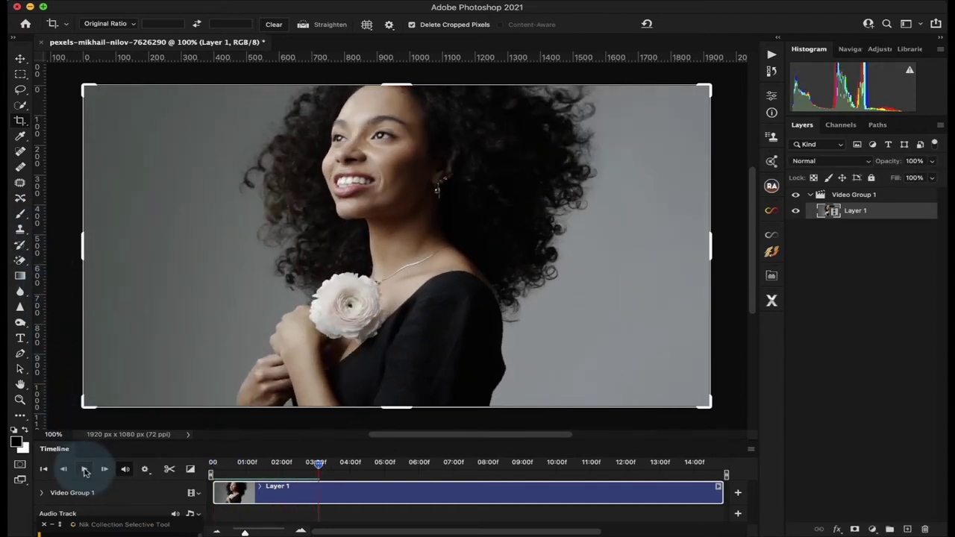
pyautogui.moveTo(317, 463); pyautogui.dragTo(522, 463)
pyautogui.moveTo(616, 460); pyautogui.dragTo(403, 478)
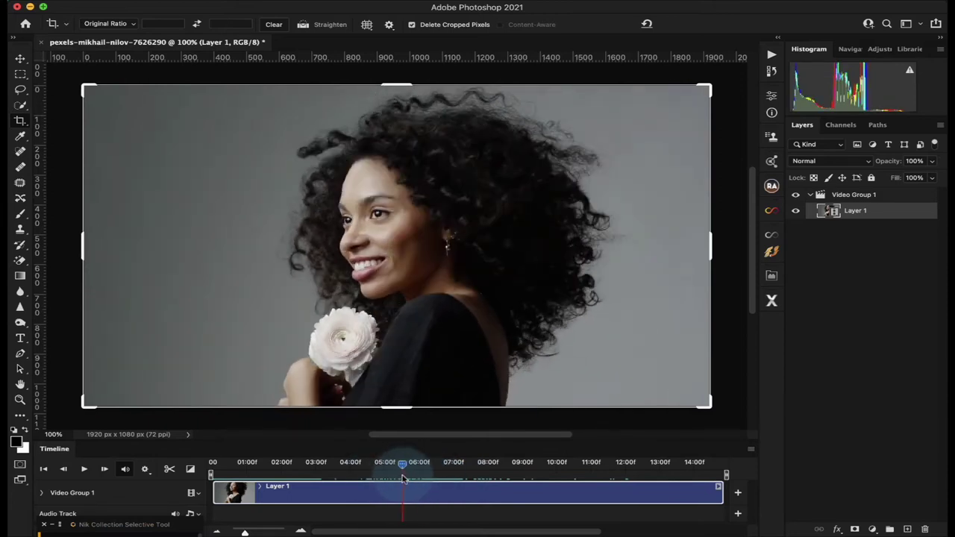
pyautogui.moveTo(403, 478); pyautogui.dragTo(301, 465)
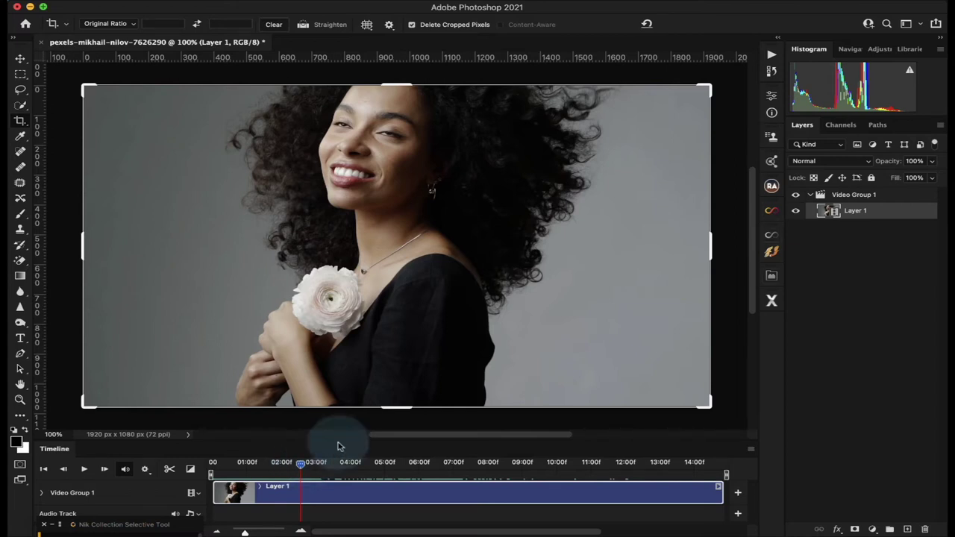
# - In the Infinite Color panel, switch grade intensity to Light, then back to Medium
pyautogui.click(773, 212)
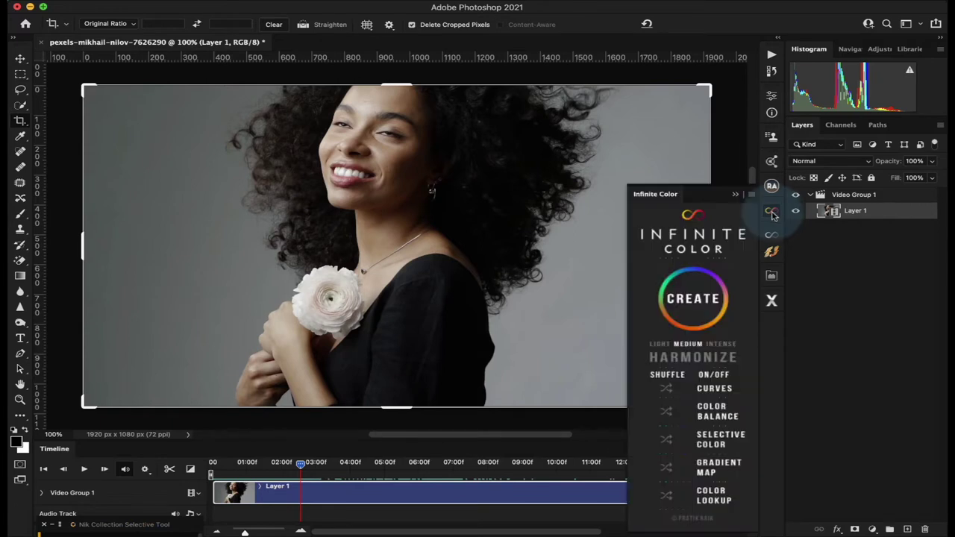
pyautogui.click(659, 345)
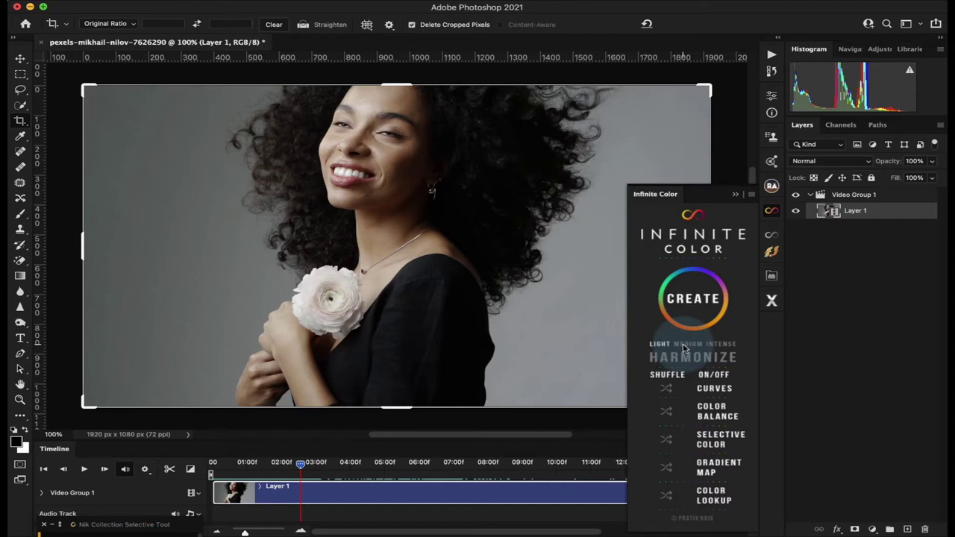
pyautogui.click(683, 344)
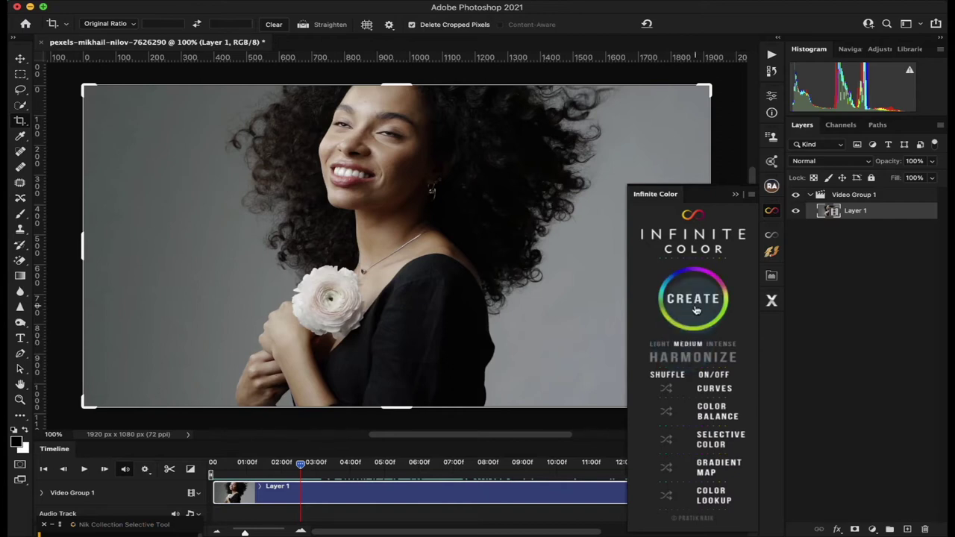
# - Generate colour grades repeatedly, past warm and cool purple looks, until a teal-green grade appears
pyautogui.click(694, 302)
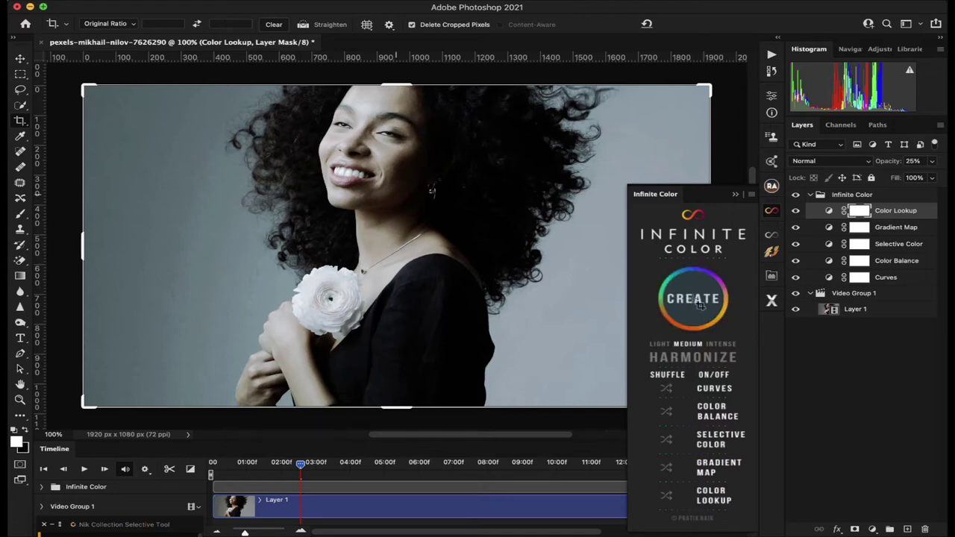
pyautogui.click(700, 305)
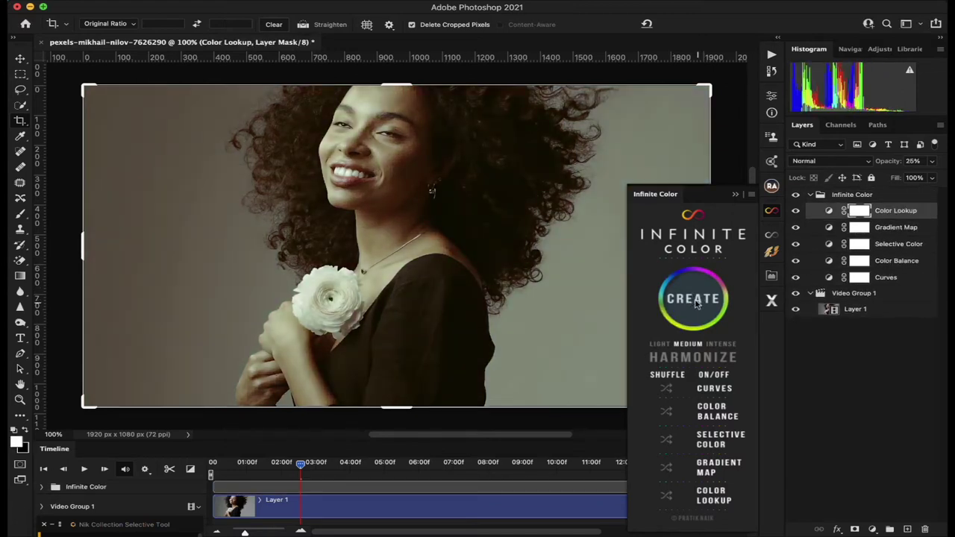
pyautogui.click(692, 304)
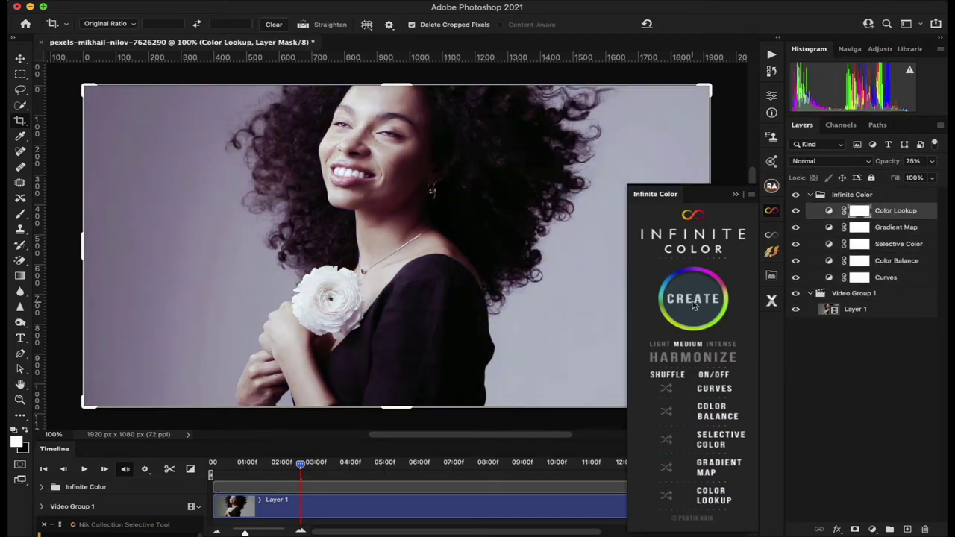
pyautogui.click(693, 304)
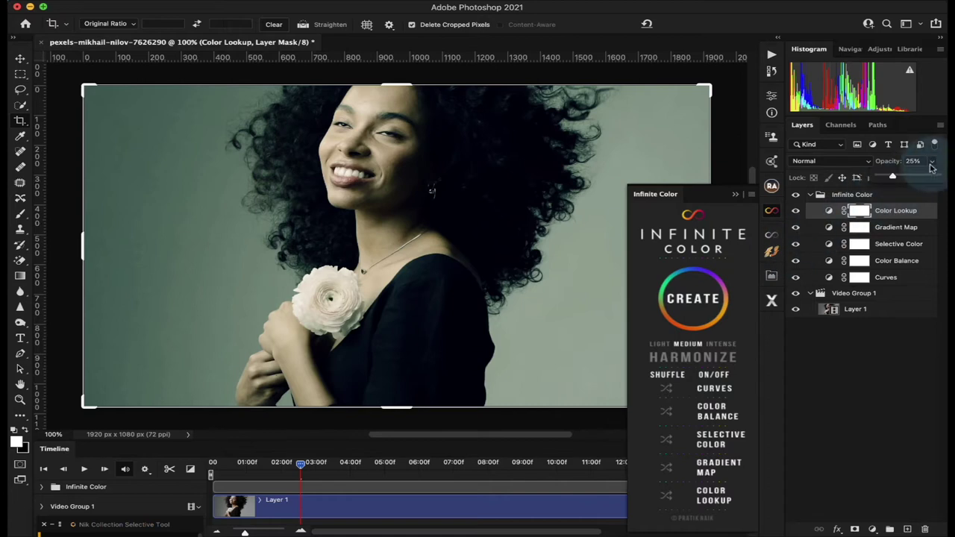
# - Adjust Color Lookup opacity and reshuffle its look several times, checking a later frame
pyautogui.moveTo(892, 176)
pyautogui.mouseDown()
pyautogui.moveTo(943, 177)
pyautogui.moveTo(893, 183)
pyautogui.mouseUp()
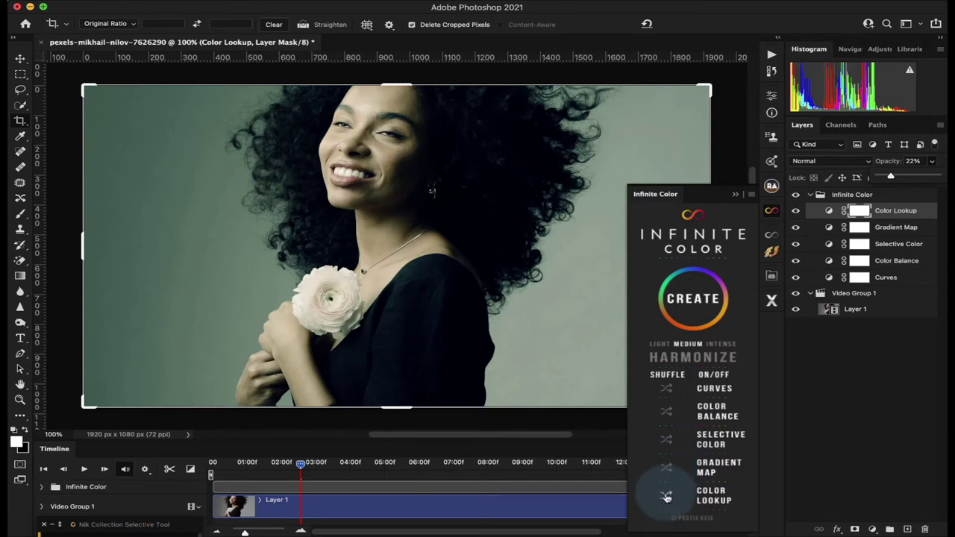
pyautogui.click(666, 495)
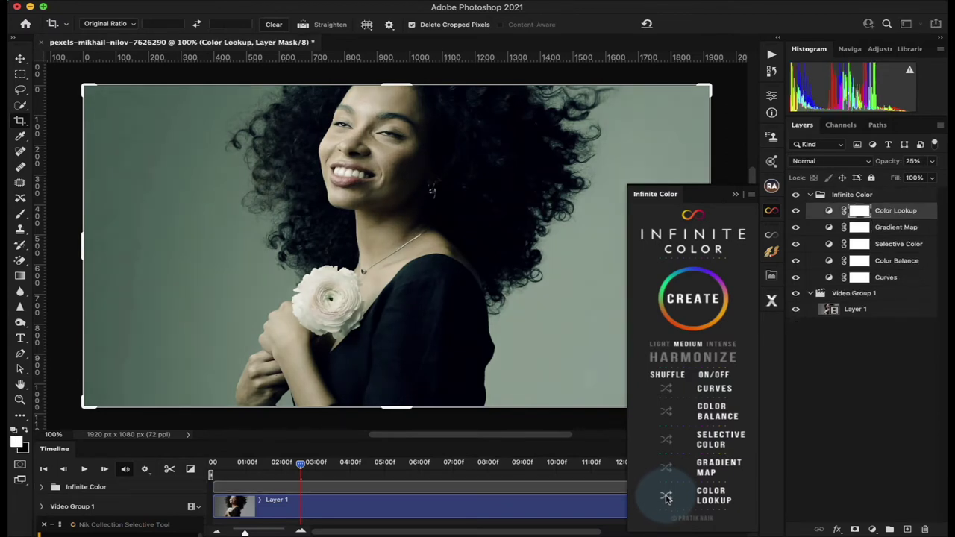
pyautogui.click(666, 500)
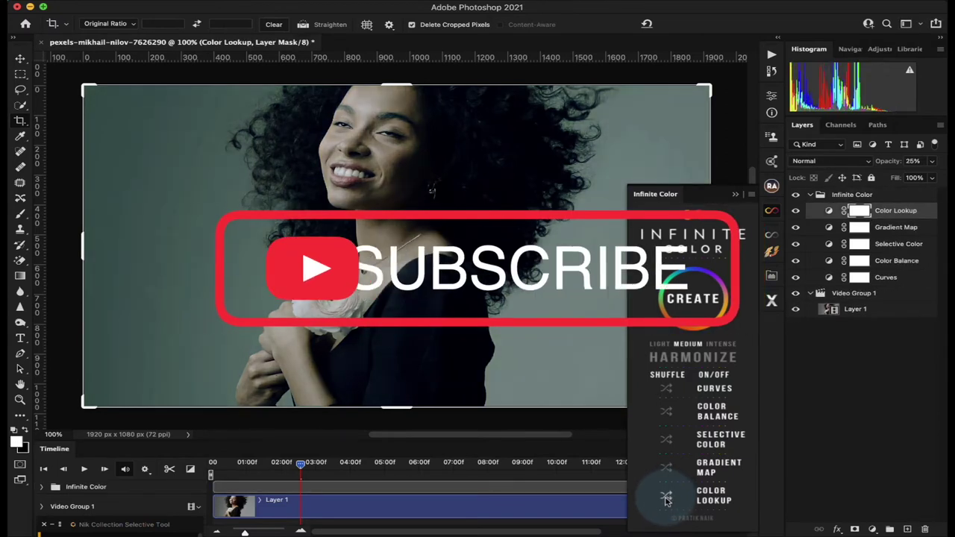
pyautogui.click(666, 500)
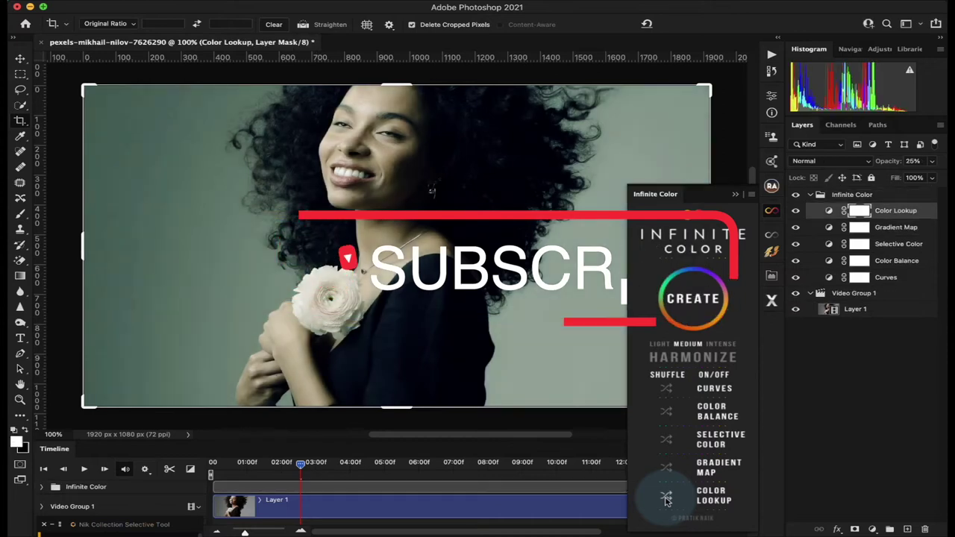
pyautogui.click(299, 466)
pyautogui.moveTo(300, 466); pyautogui.dragTo(367, 470)
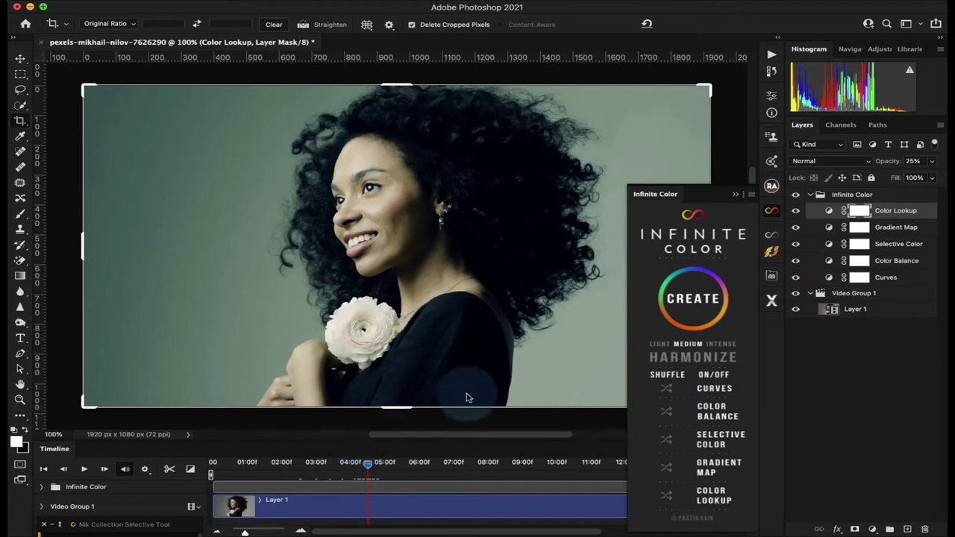
# - Close the Infinite Color panel, fold its group, and toggle it off and on to compare
pyautogui.click(735, 194)
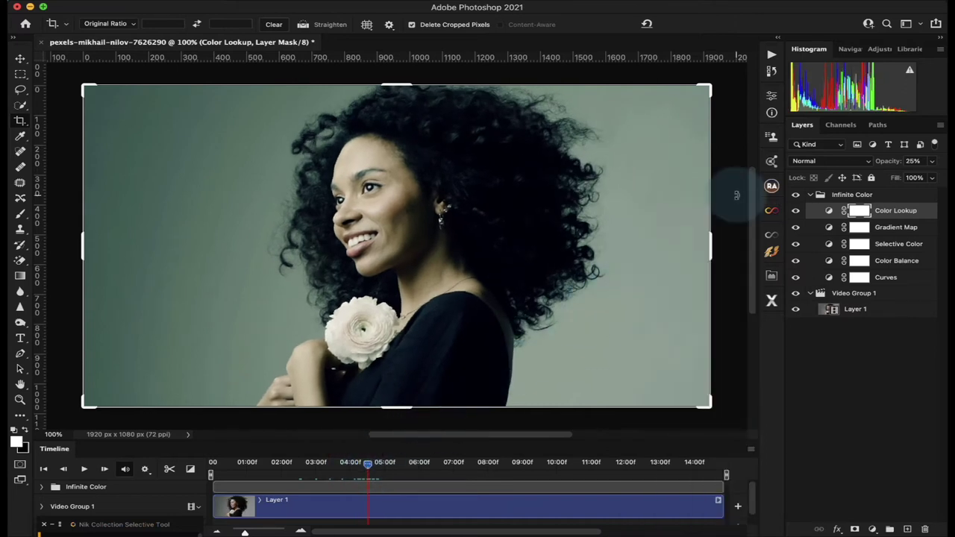
pyautogui.click(810, 195)
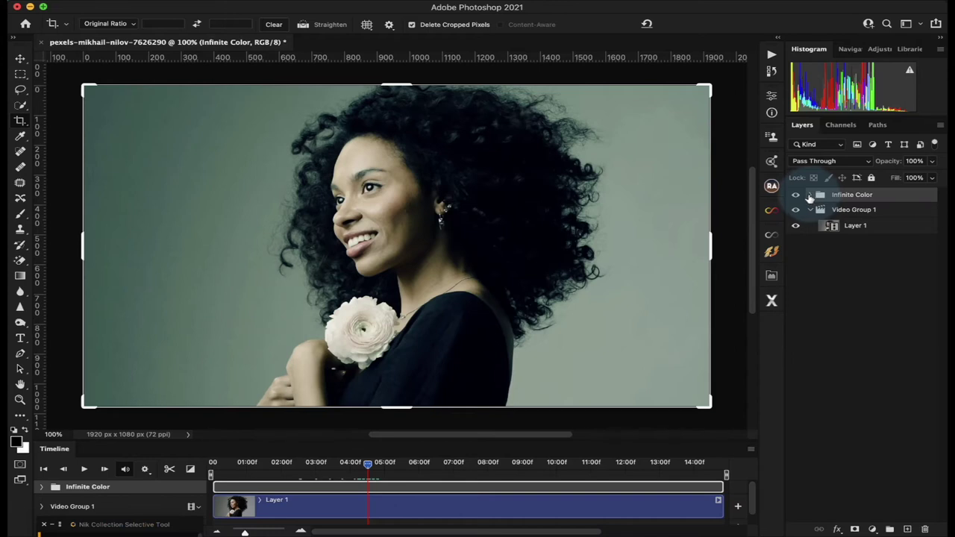
pyautogui.click(796, 197)
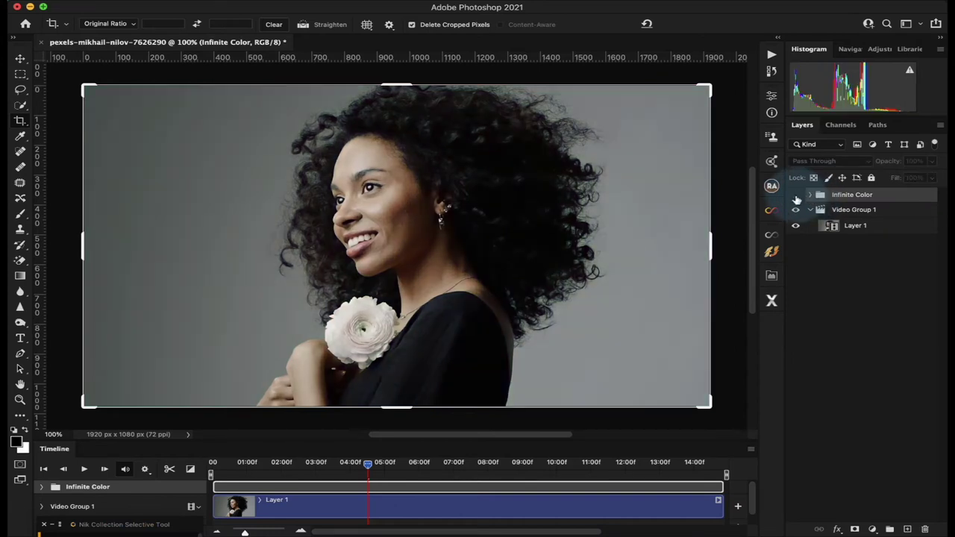
pyautogui.click(795, 196)
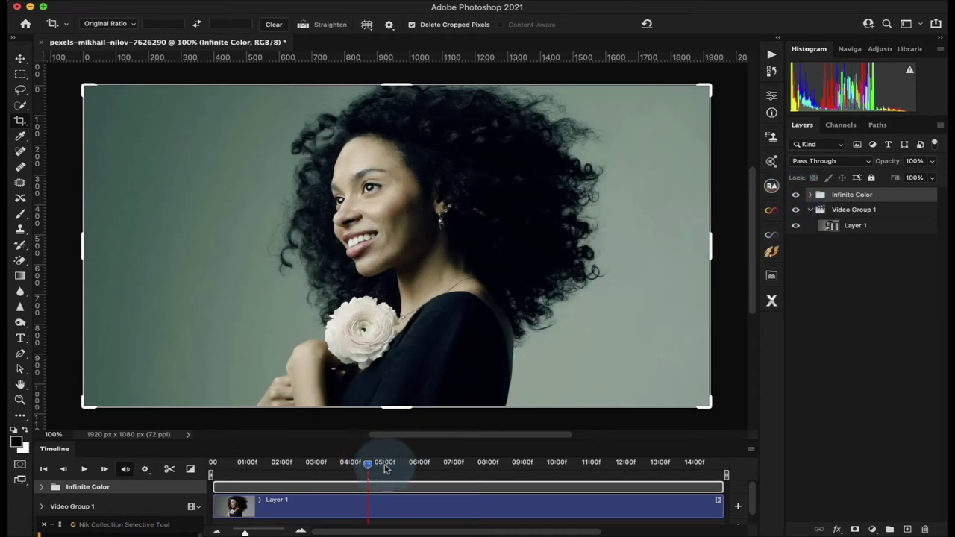
pyautogui.moveTo(371, 463); pyautogui.dragTo(397, 461)
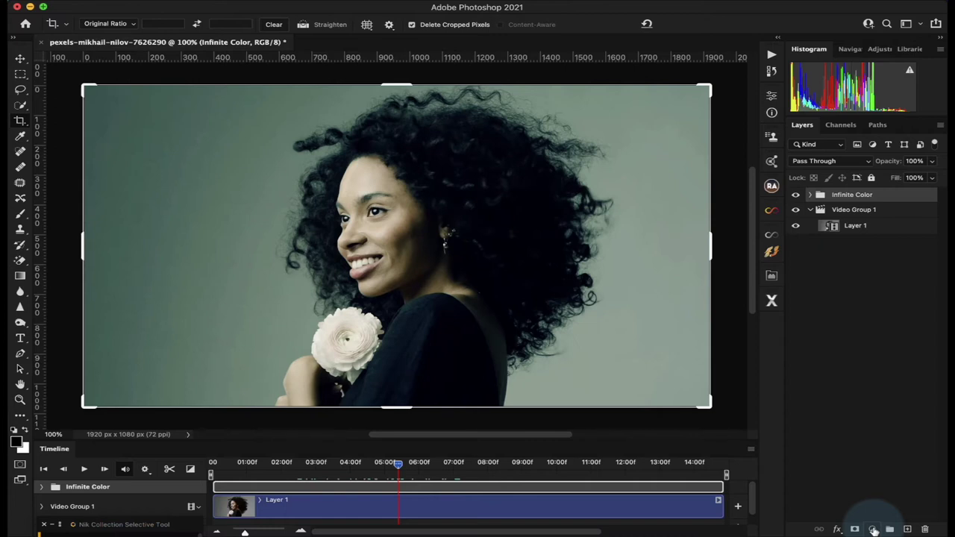
pyautogui.click(872, 528)
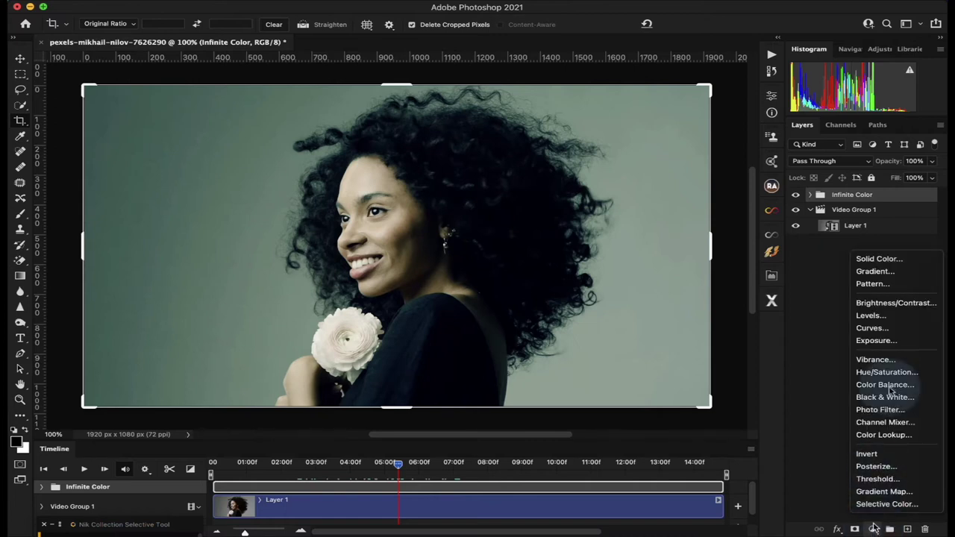
# - Add a Curves layer, lowering shadows and raising highlights into a gentle S-curve
pyautogui.click(897, 332)
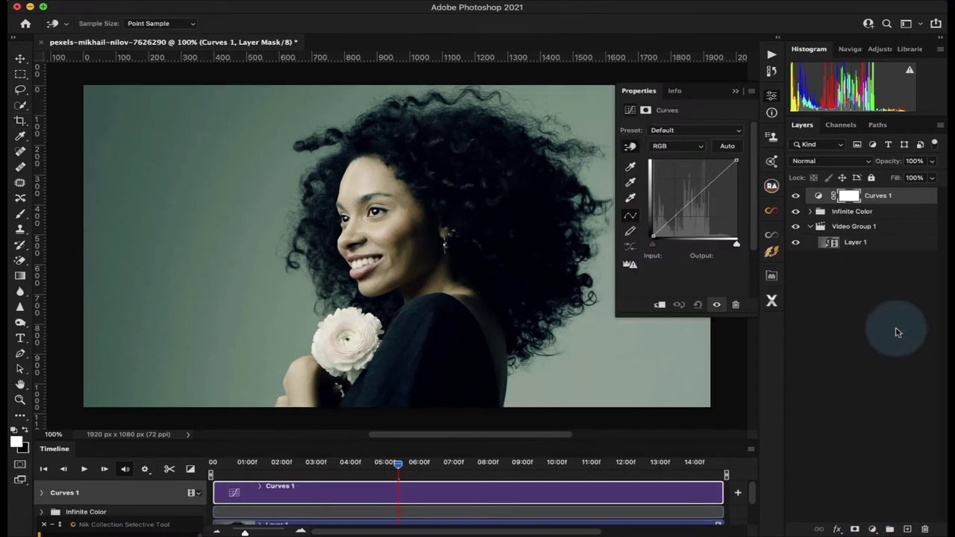
pyautogui.moveTo(673, 218); pyautogui.dragTo(675, 222)
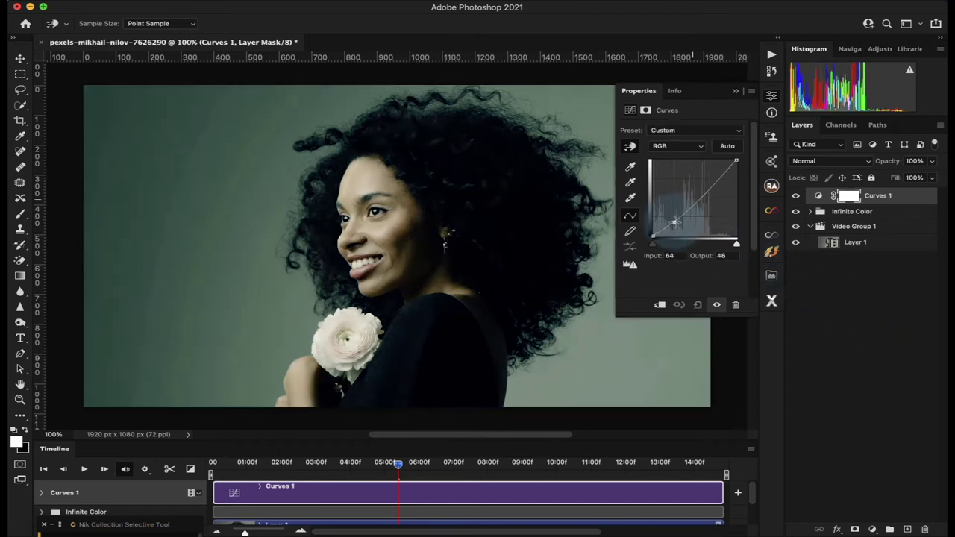
pyautogui.moveTo(711, 186); pyautogui.dragTo(713, 181)
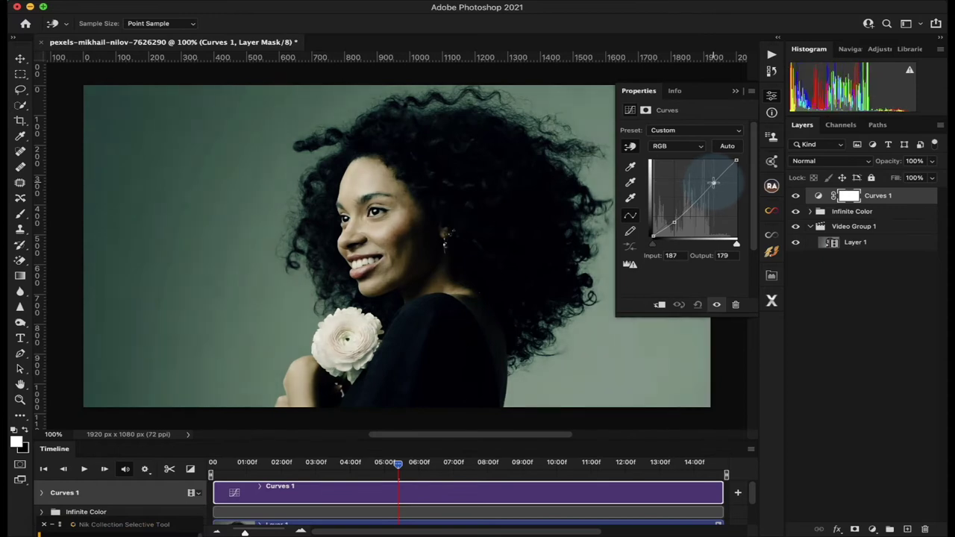
pyautogui.click(734, 90)
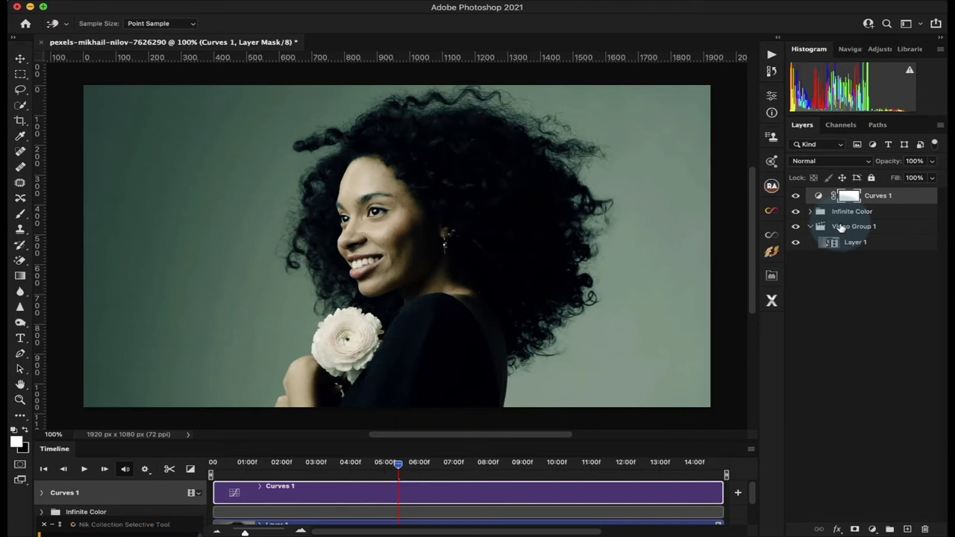
# - Group Curves 1, Infinite Color and Video Group 1 into Group 1, moving Layer 1 below it
pyautogui.keyDown('shift'); pyautogui.click(840, 228); pyautogui.keyUp('shift')
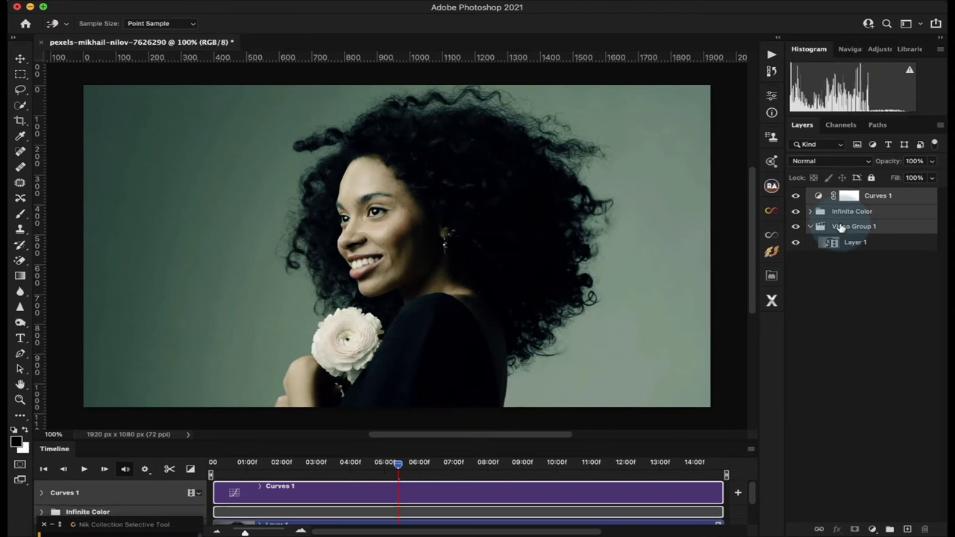
pyautogui.press('super+g')
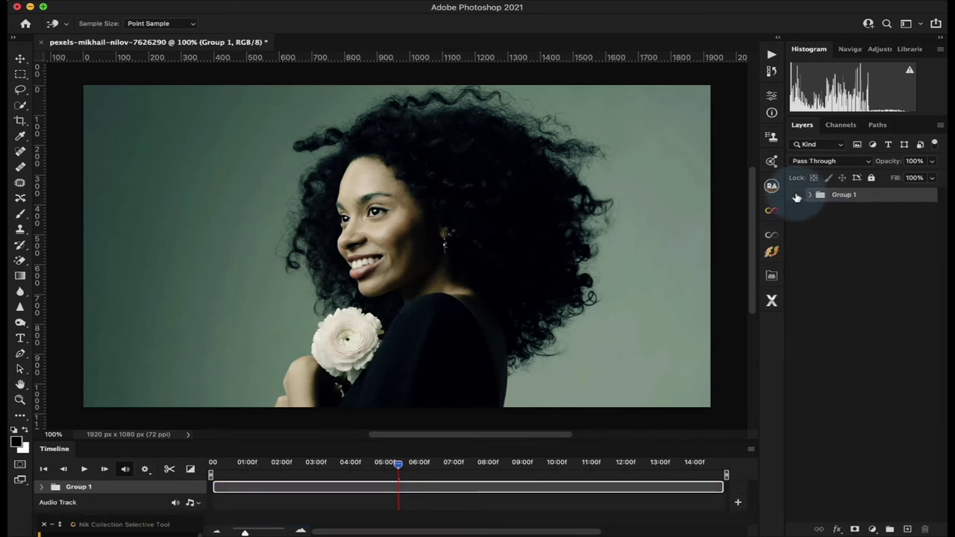
pyautogui.click(795, 195)
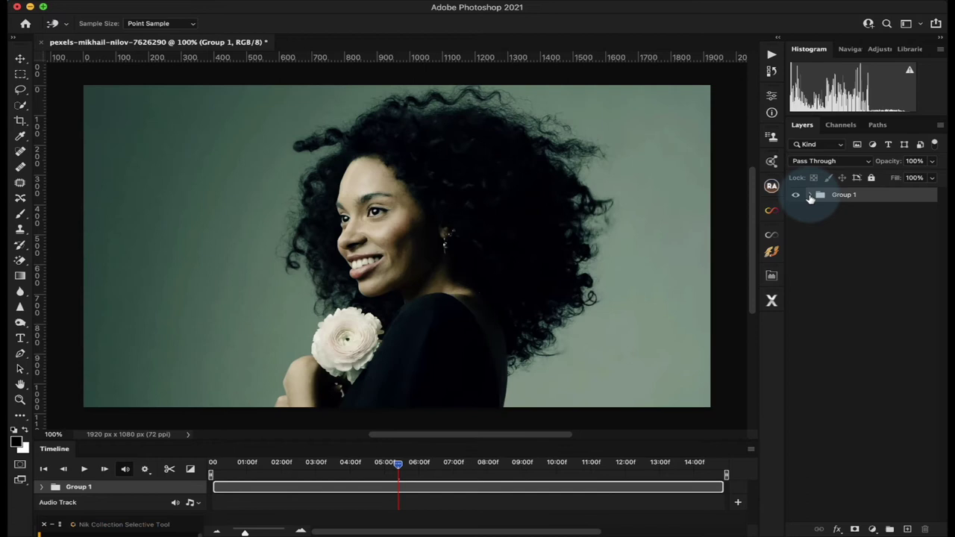
pyautogui.click(807, 196)
pyautogui.moveTo(832, 259); pyautogui.dragTo(835, 283)
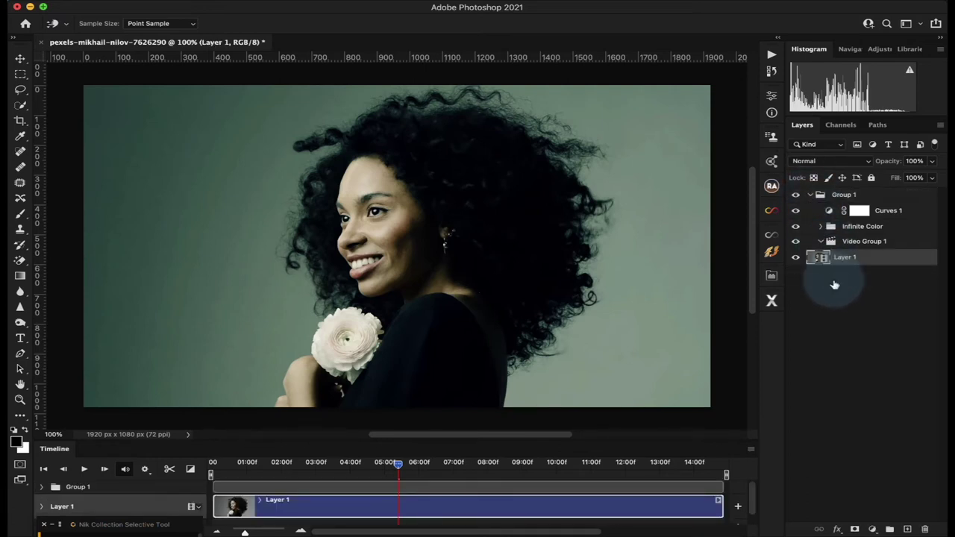
# - Scrub the timeline and toggle Group 1 off and on to compare graded and ungraded footage
pyautogui.click(385, 463)
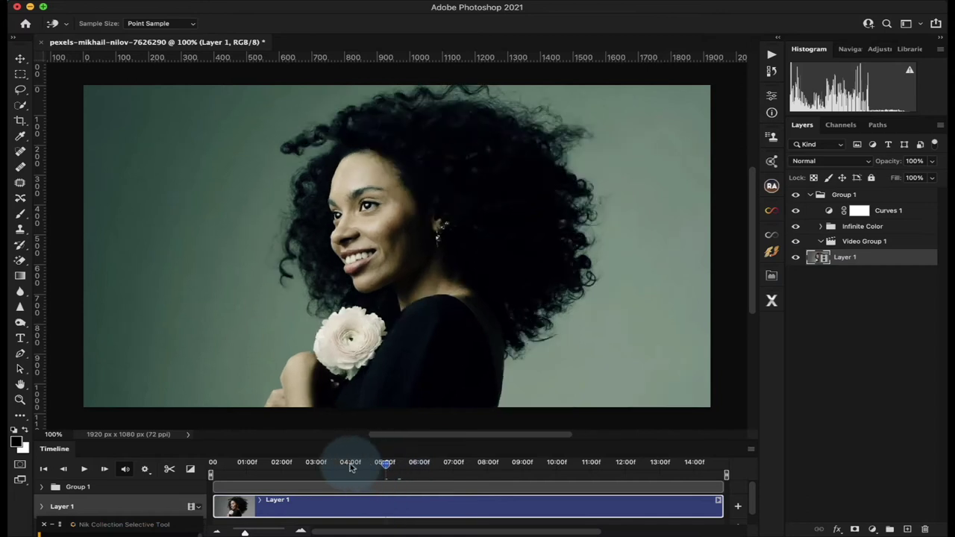
pyautogui.moveTo(351, 467); pyautogui.dragTo(560, 448)
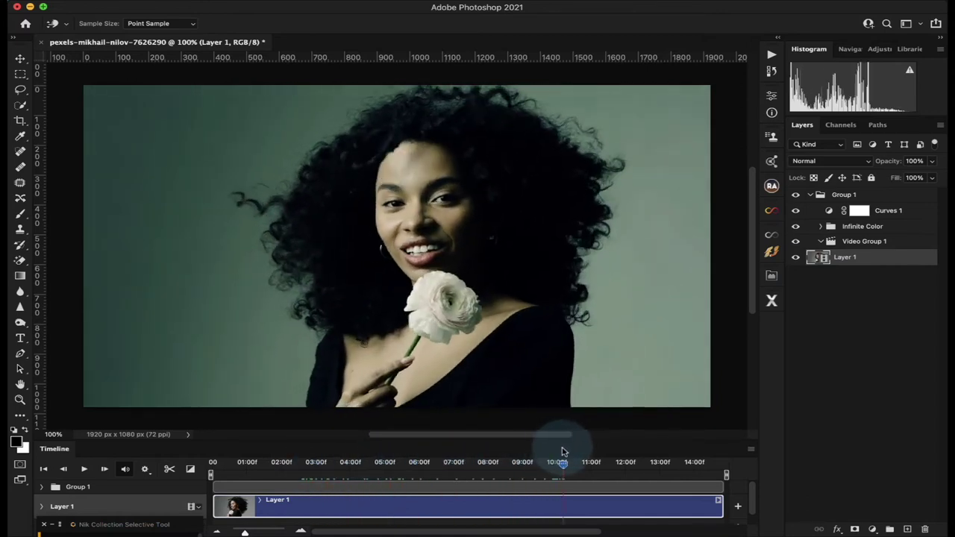
pyautogui.click(795, 195)
pyautogui.click(795, 194)
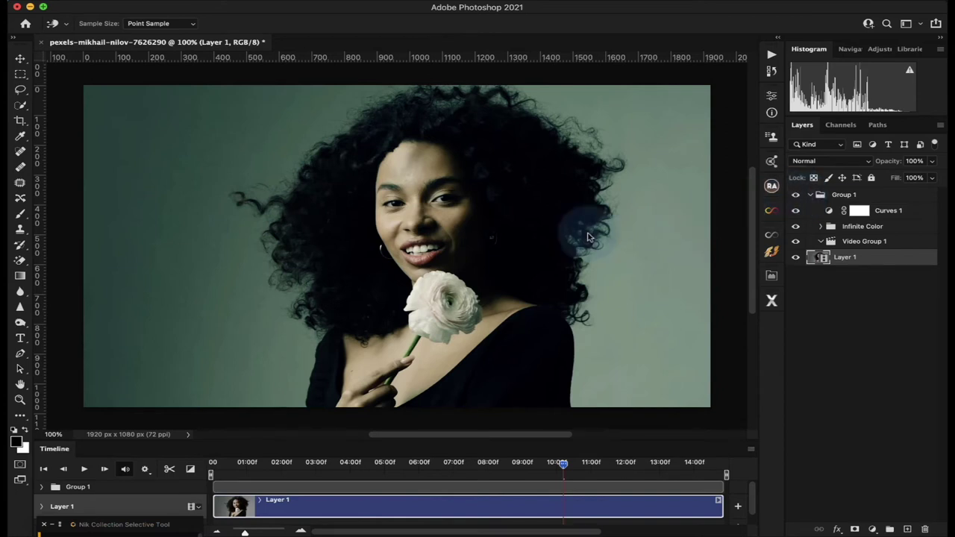
# - Add the 'Hello word' title as a new text layer on the video frame
pyautogui.press('t')
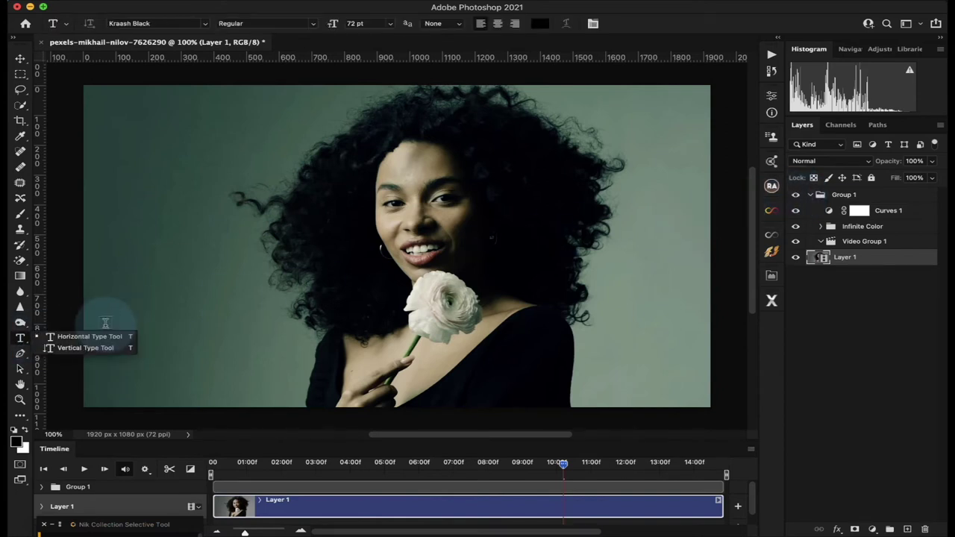
pyautogui.click(155, 325)
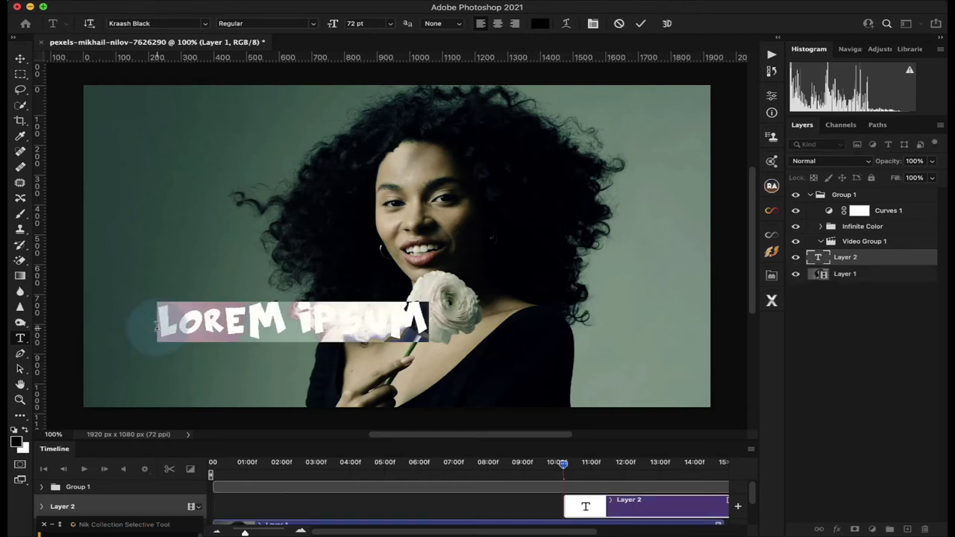
pyautogui.write('HELLO W')
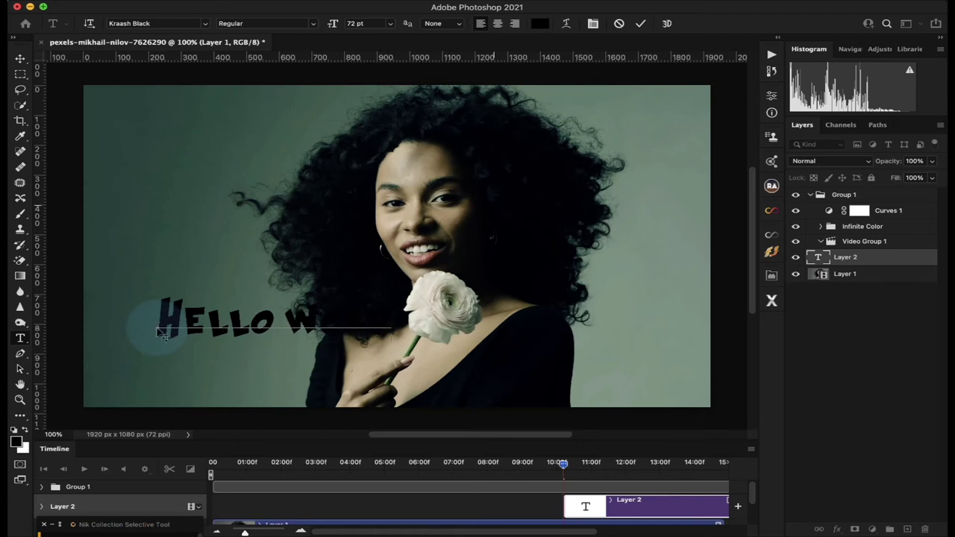
pyautogui.click(817, 258)
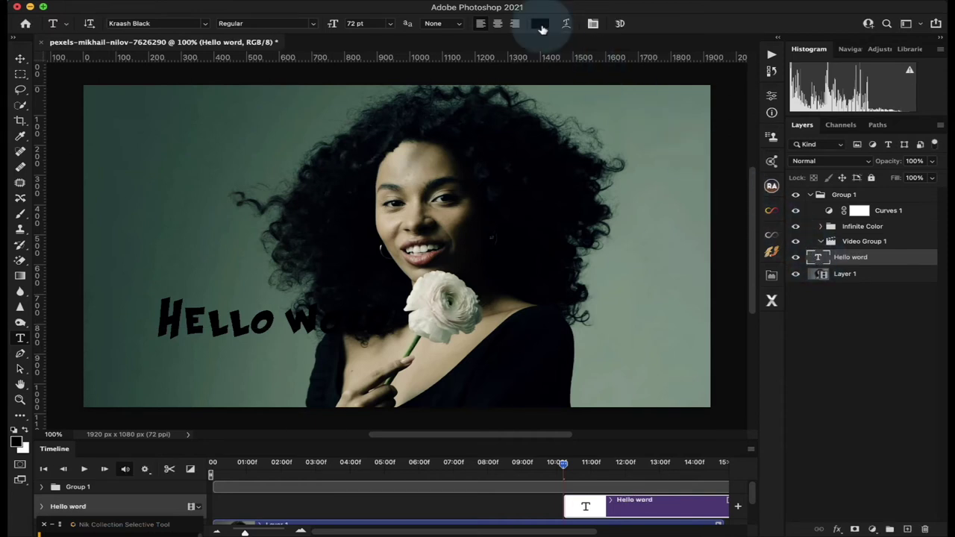
# - Make the title near-white and move it toward the lower-left of the frame
pyautogui.click(543, 29)
pyautogui.click(530, 54)
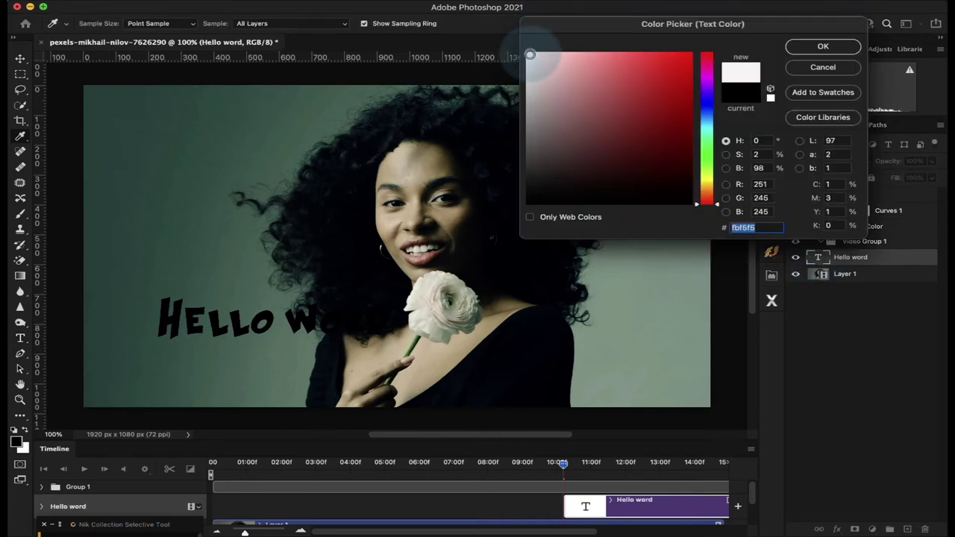
pyautogui.click(822, 46)
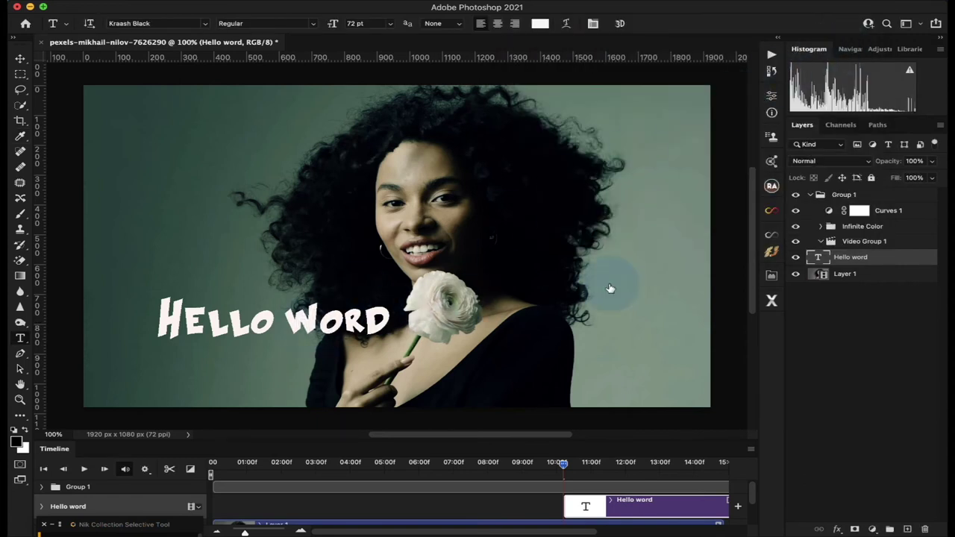
pyautogui.click(20, 58)
pyautogui.moveTo(203, 324); pyautogui.dragTo(139, 364)
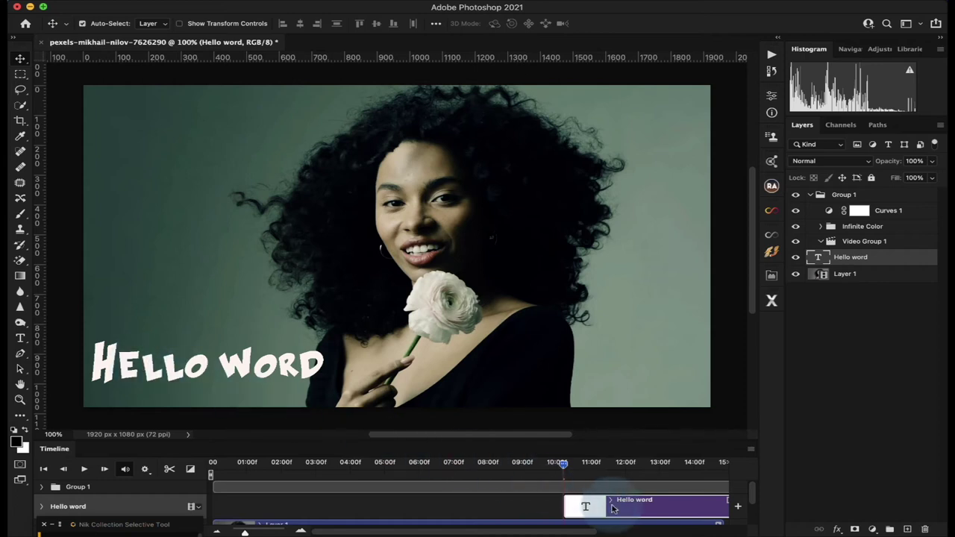
# - Shift the Hello word clip to start near 03:00, then preview playback over the graded video
pyautogui.moveTo(611, 507); pyautogui.dragTo(309, 505)
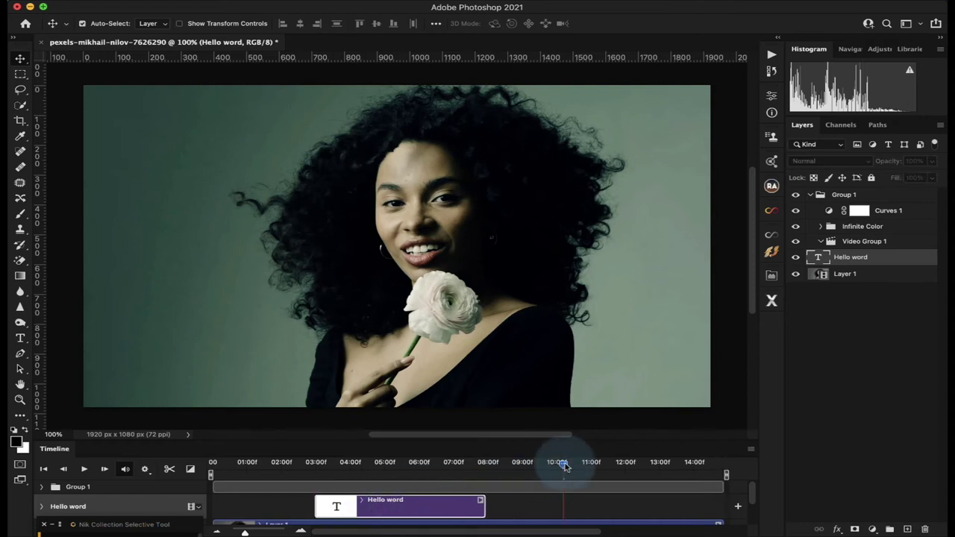
pyautogui.moveTo(563, 465); pyautogui.dragTo(276, 466)
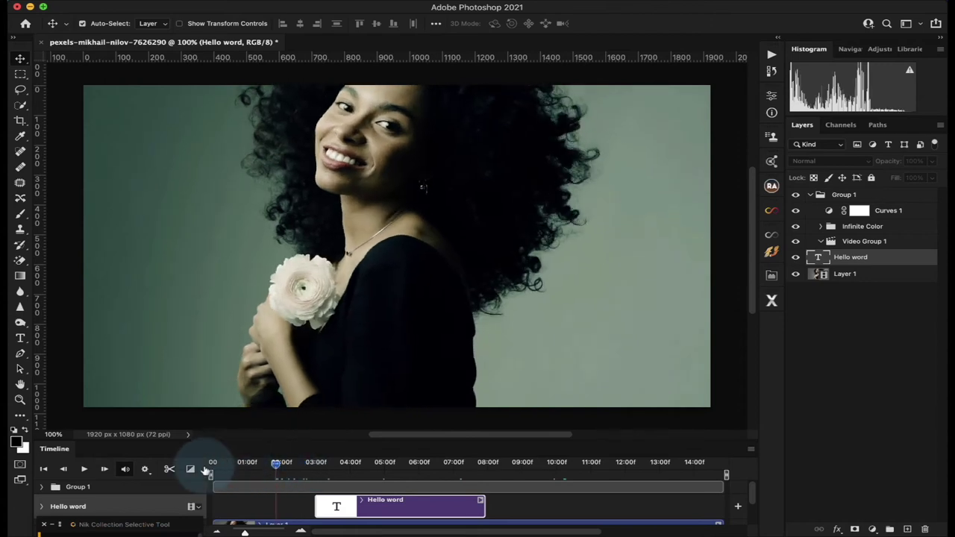
pyautogui.click(83, 469)
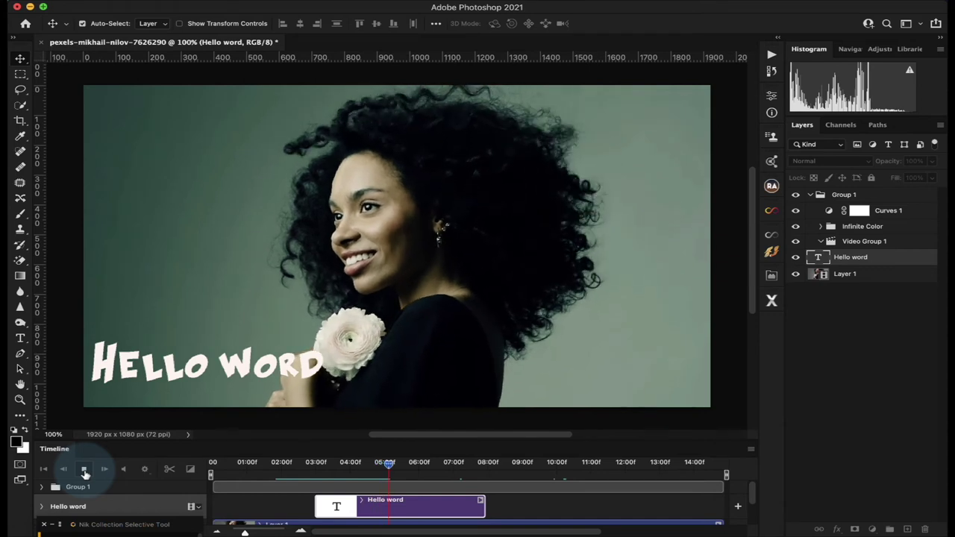
pyautogui.click(85, 469)
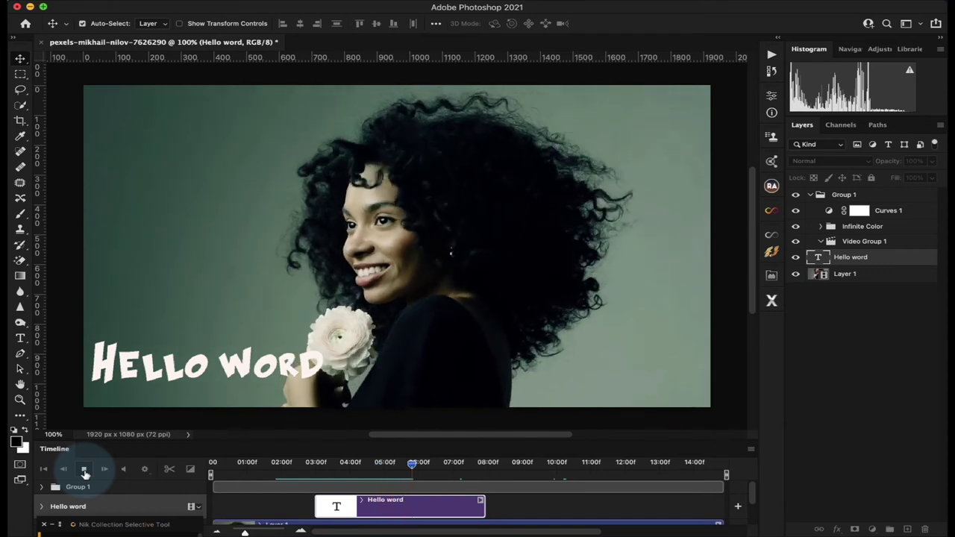
pyautogui.click(420, 468)
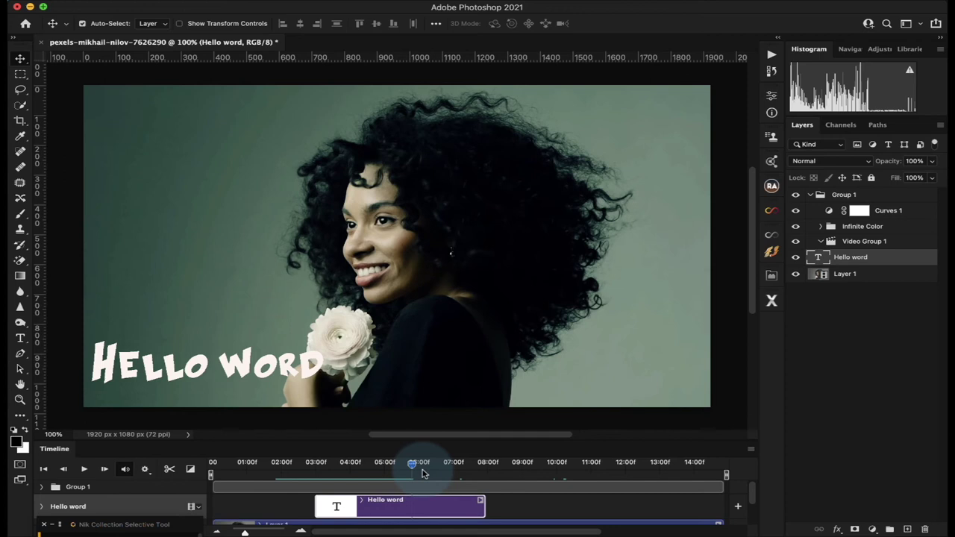
pyautogui.click(190, 470)
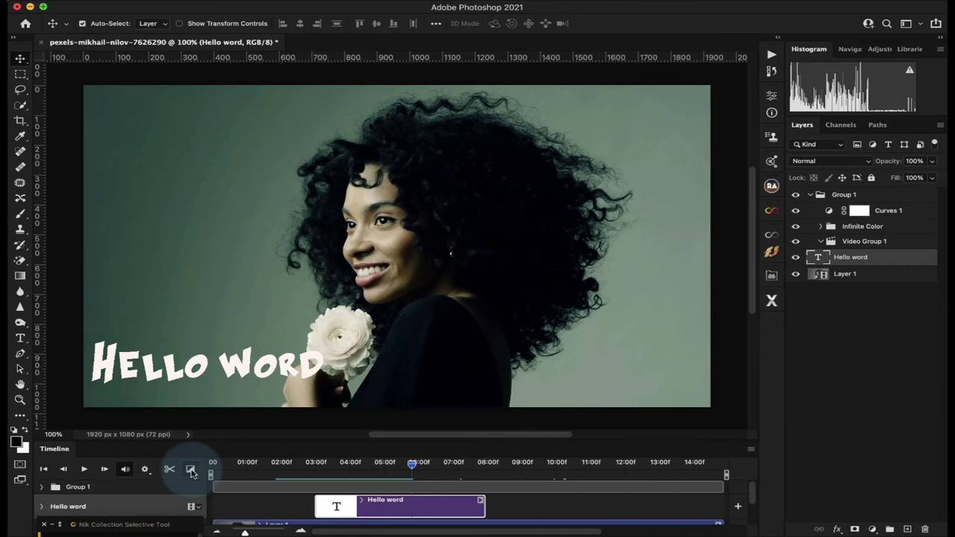
# - Try a Cross Fade on the Hello word clip, preview it, then delete that text layer
pyautogui.click(191, 470)
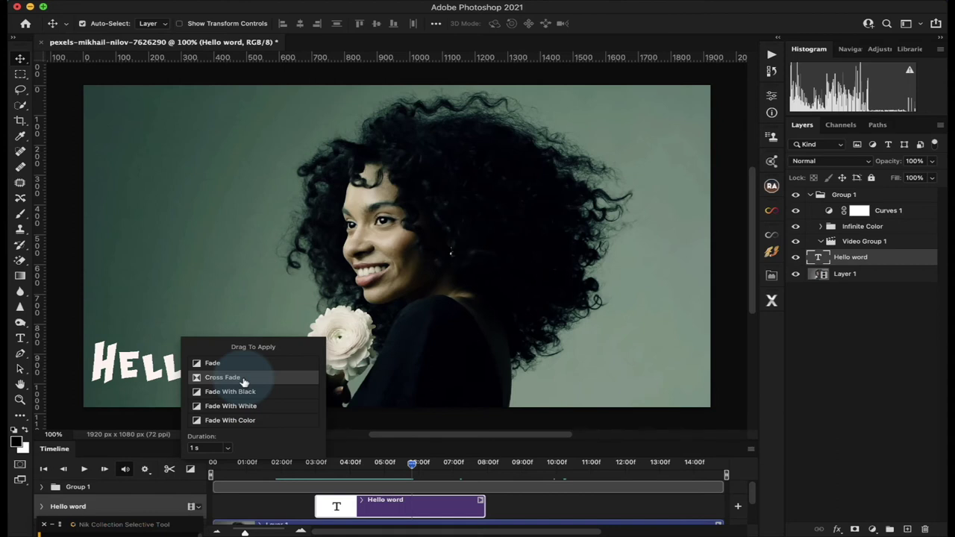
pyautogui.moveTo(243, 382); pyautogui.dragTo(377, 509)
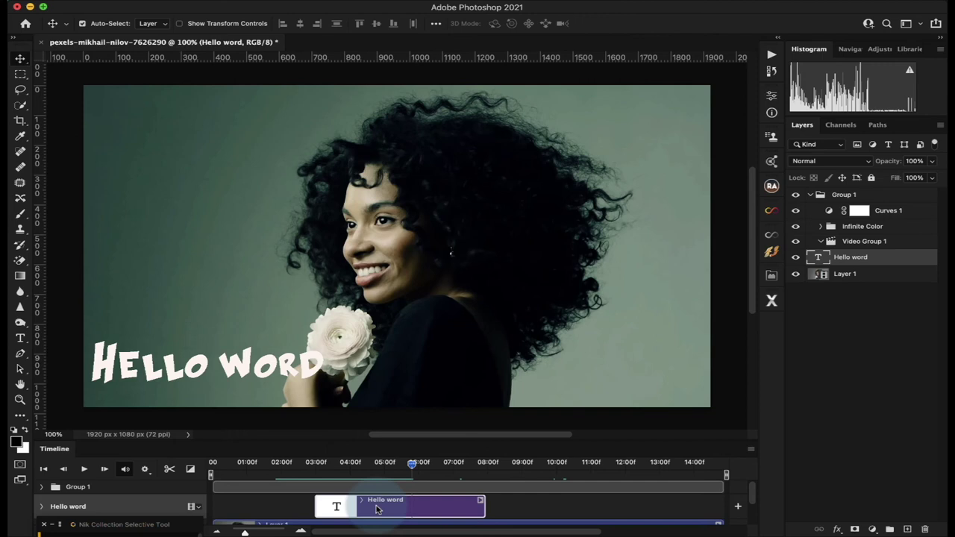
pyautogui.moveTo(412, 464); pyautogui.dragTo(371, 460)
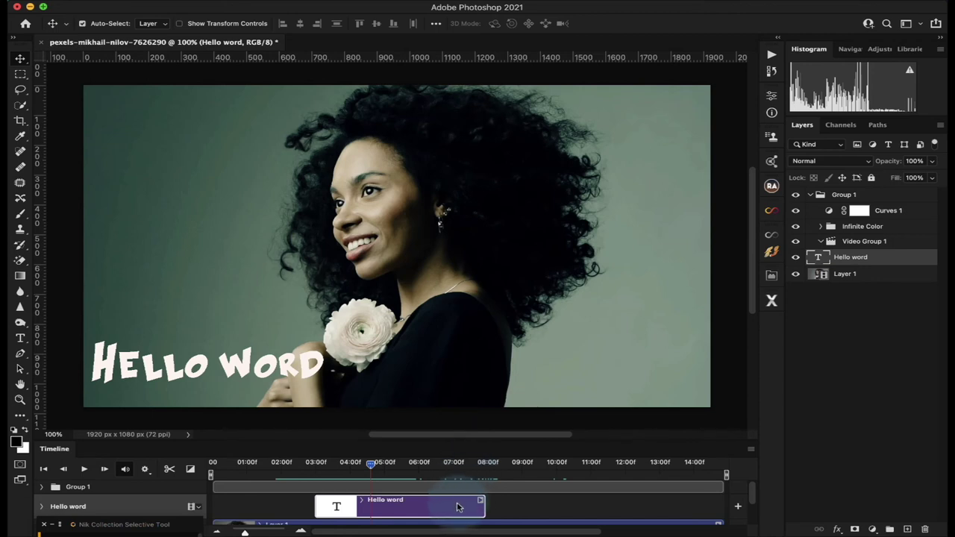
pyautogui.press('Delete')
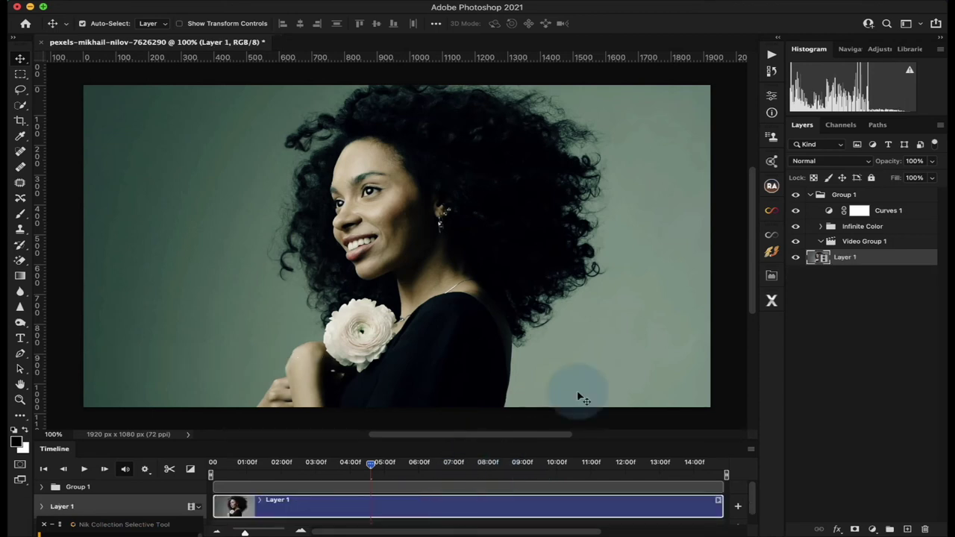
# - Collapse Group 1 in the Layers panel so it shows only above Layer 1
pyautogui.click(812, 195)
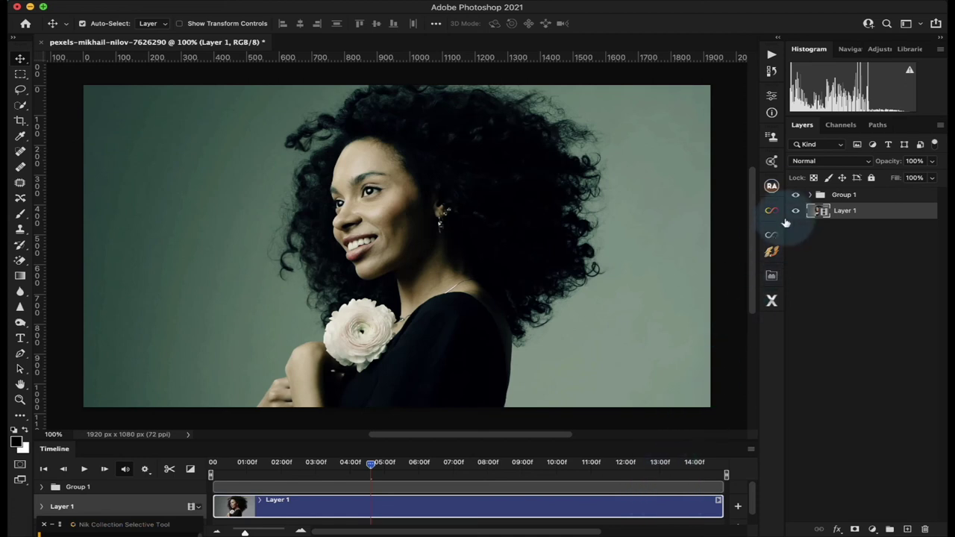
pyautogui.click(795, 196)
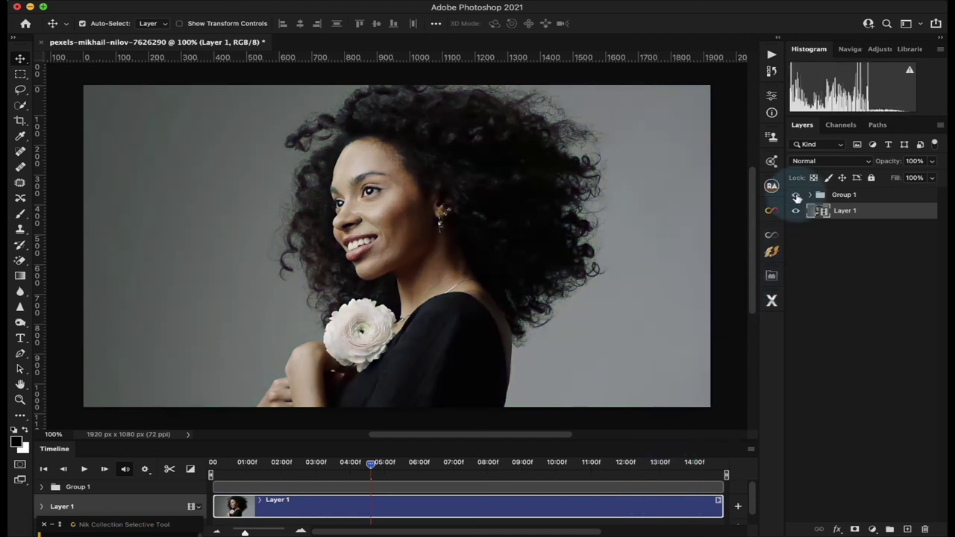
pyautogui.click(795, 195)
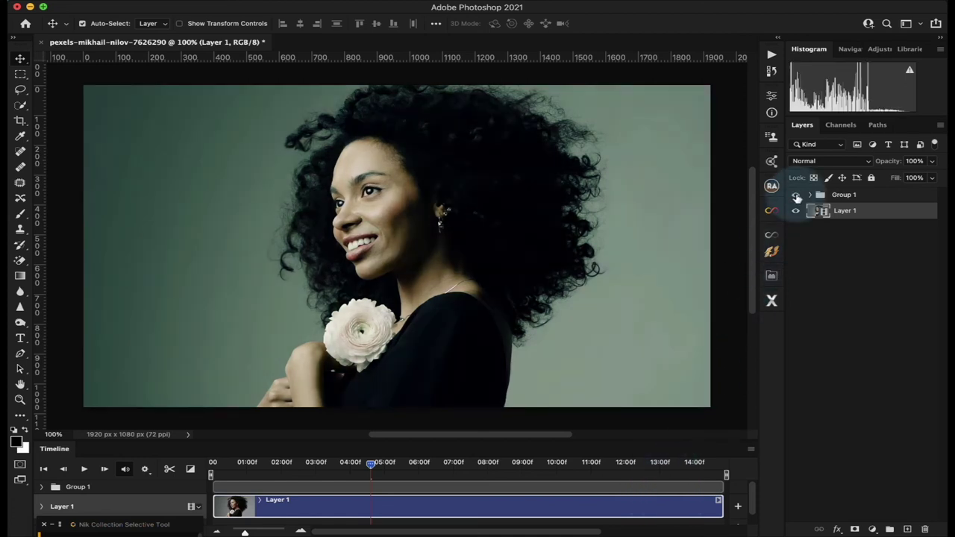